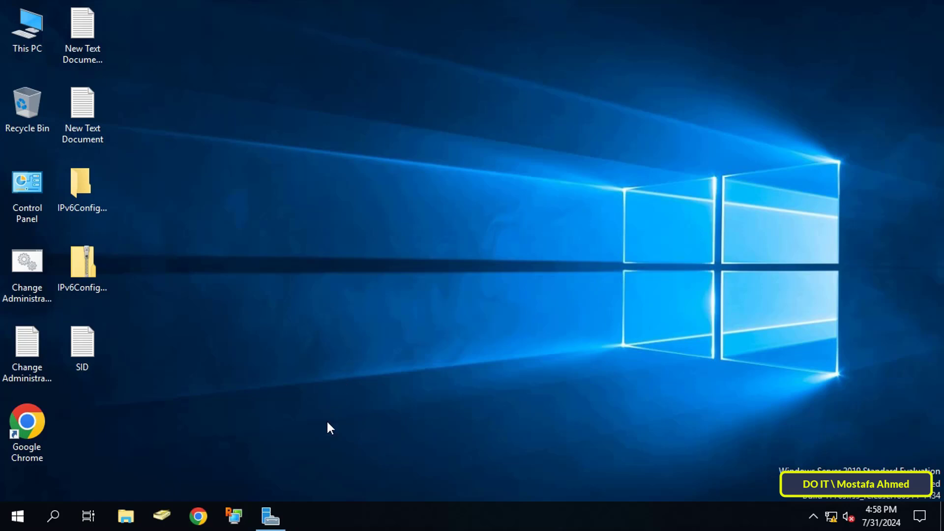
Launch Group Policy Management from Server Manager's Tools menu.
click(270, 515)
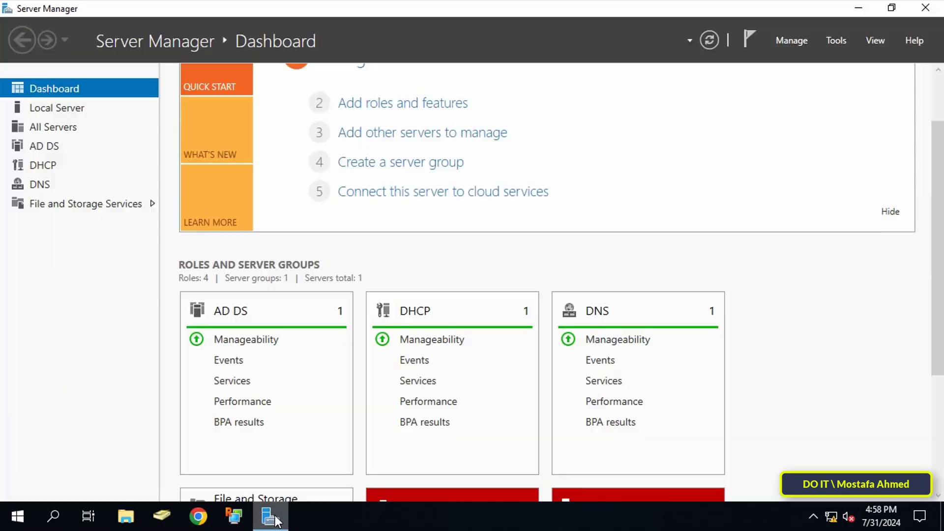
click(841, 42)
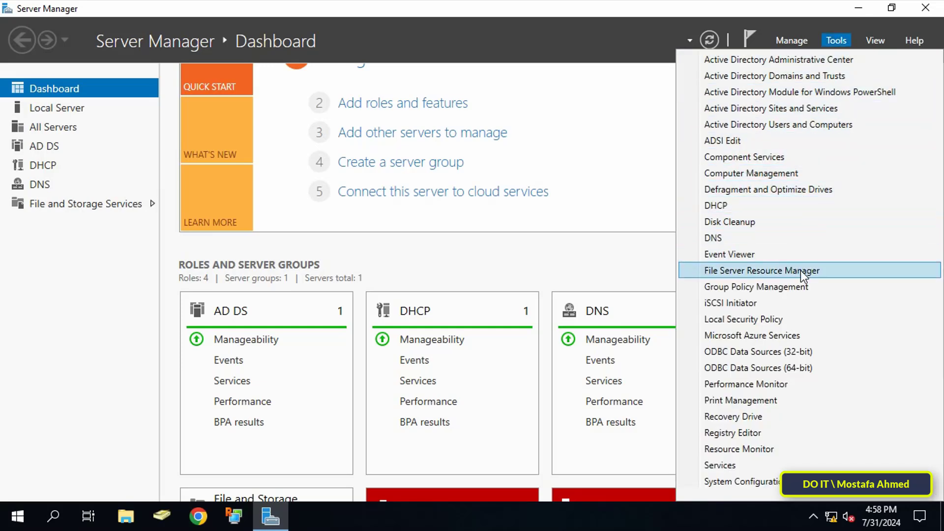
click(822, 288)
Create a new GPO linked to the test OU, named Audit File Share.
click(36, 103)
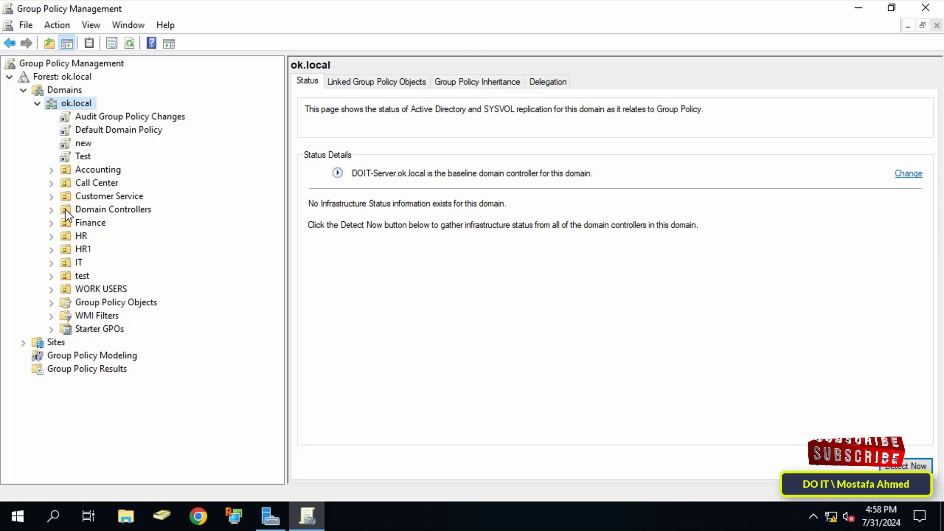
click(79, 278)
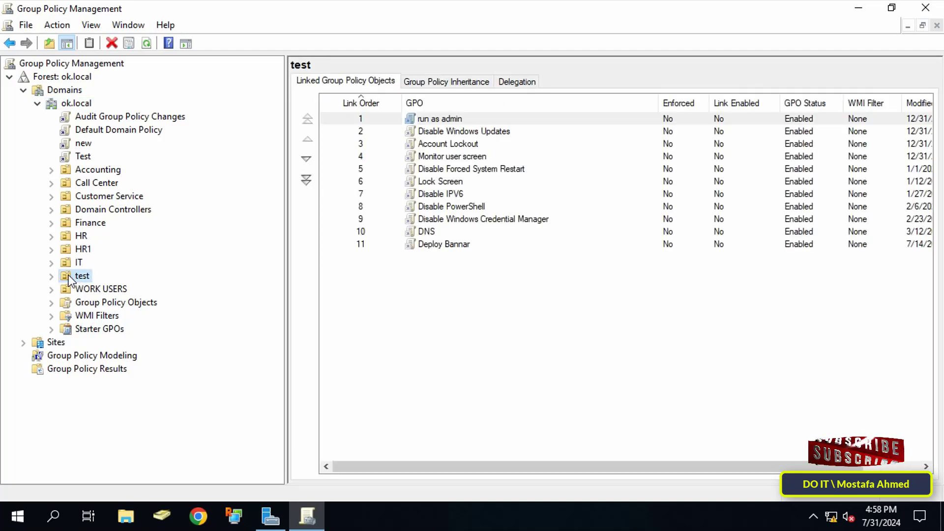
click(51, 276)
right_click(78, 276)
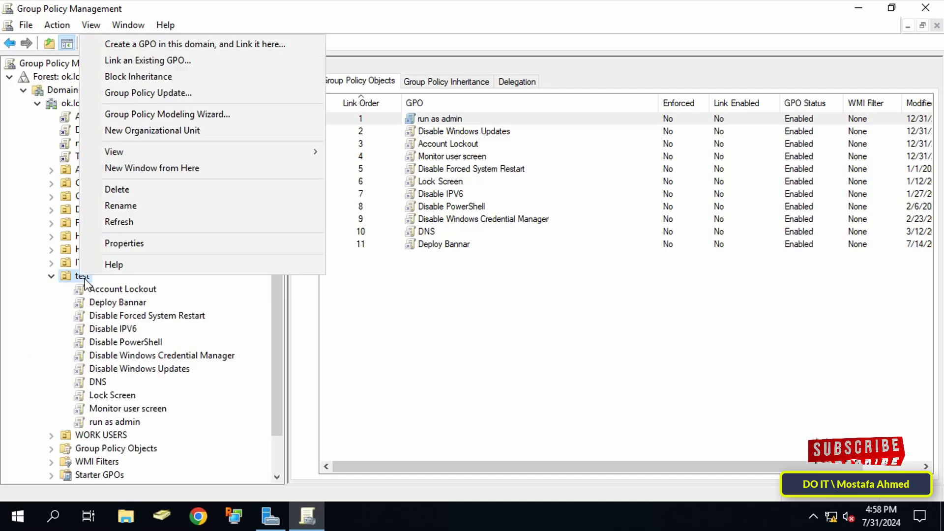
click(193, 43)
text(Aud)
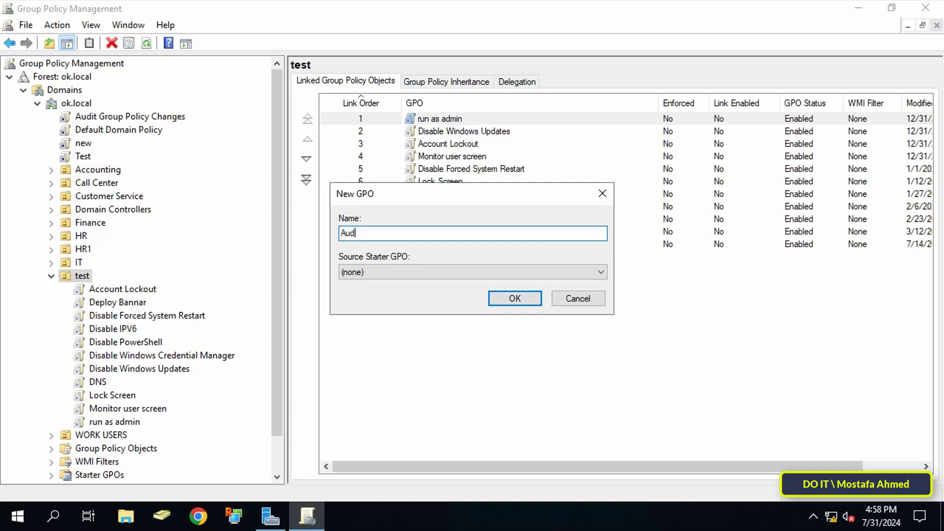
text(it File Share)
Confirm the Audit File Share GPO and open it maximized in the Group Policy Management Editor.
click(533, 299)
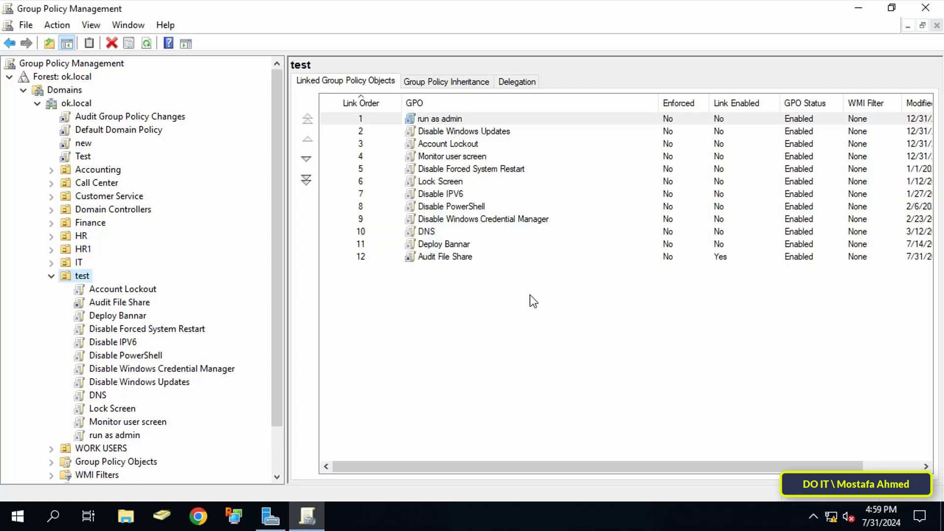
click(464, 260)
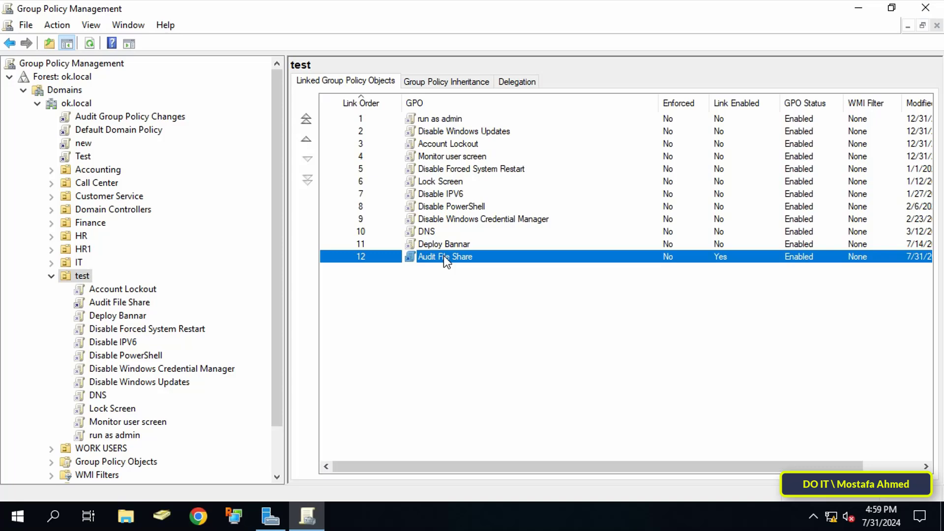
right_click(444, 257)
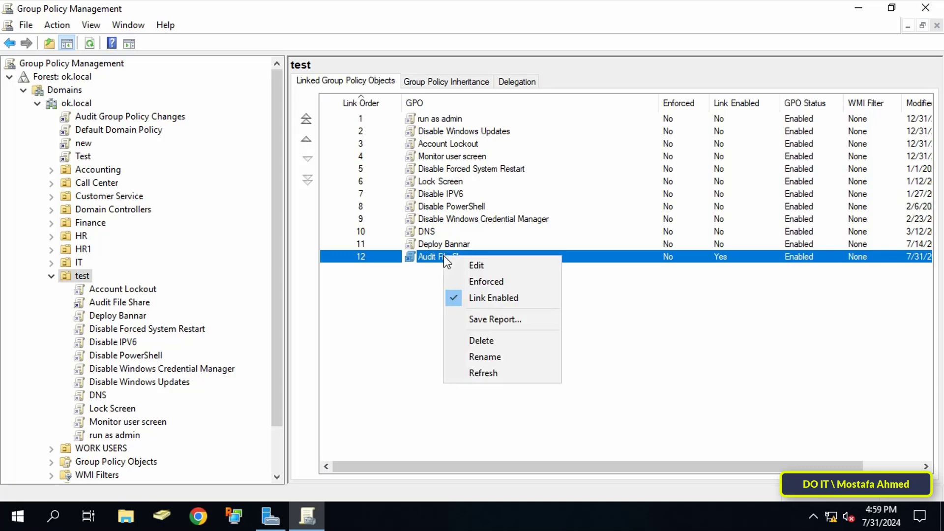
click(547, 265)
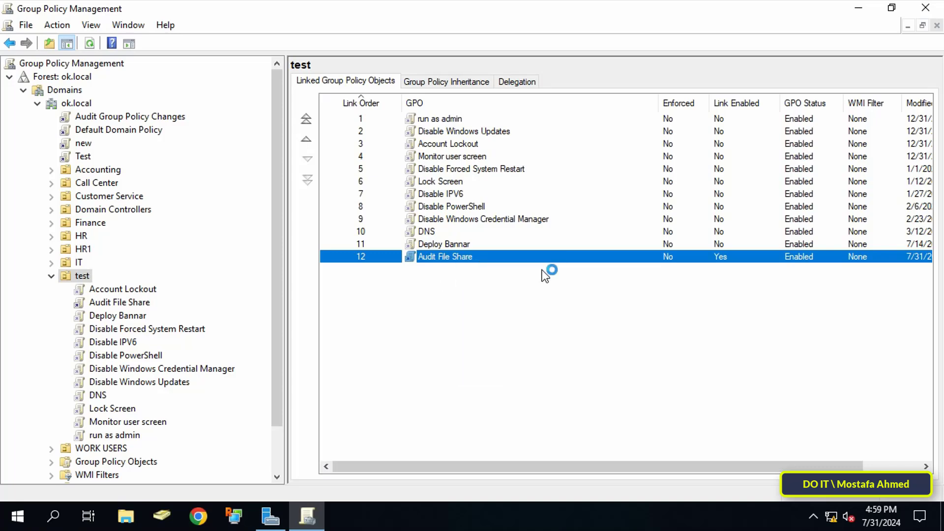
click(595, 68)
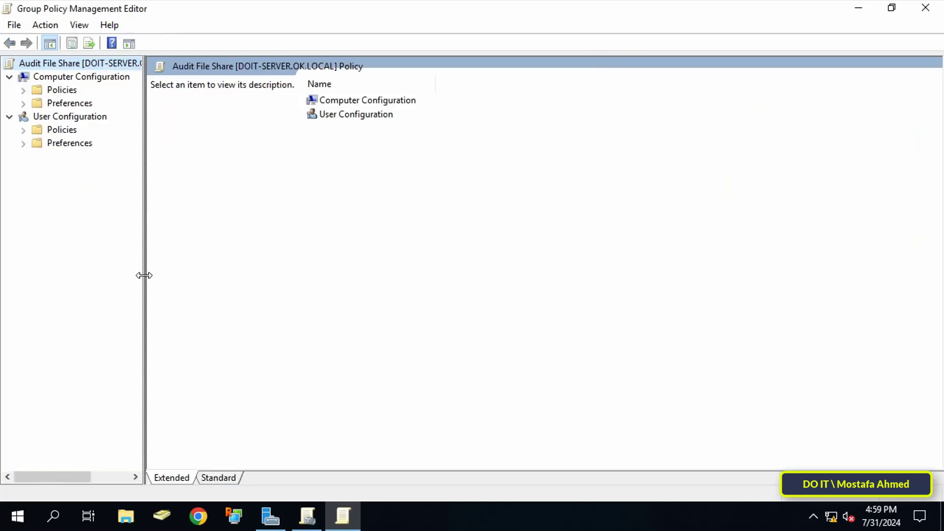
drag(145, 275, 231, 288)
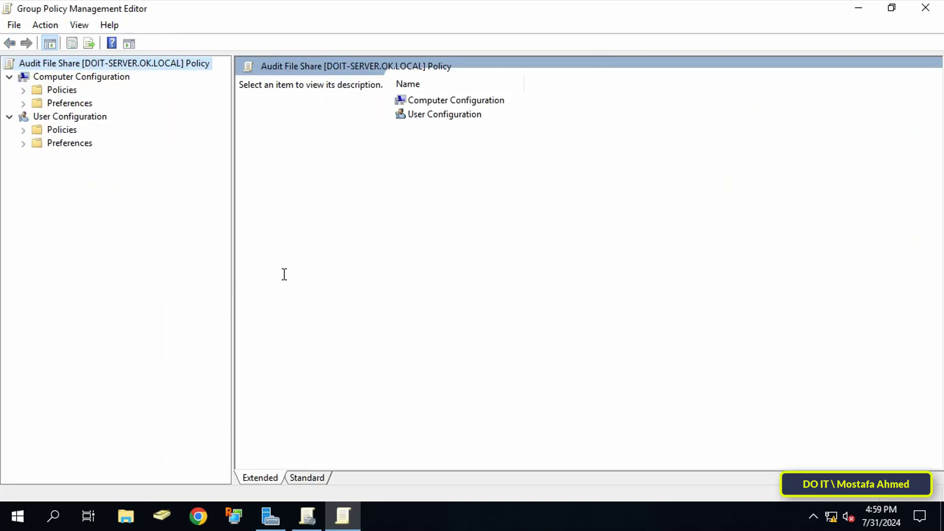
Expand Computer Configuration down to Advanced Audit Policy Configuration > Audit Policies.
click(82, 76)
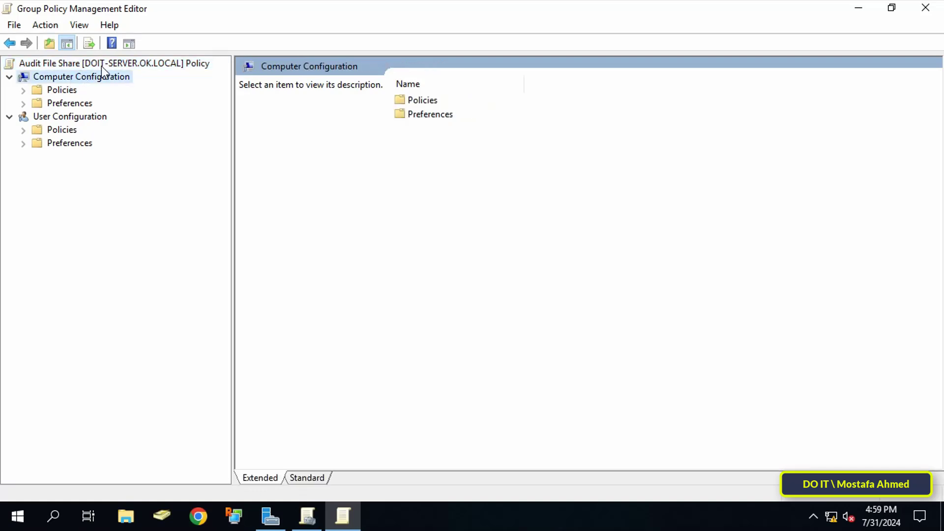
click(23, 90)
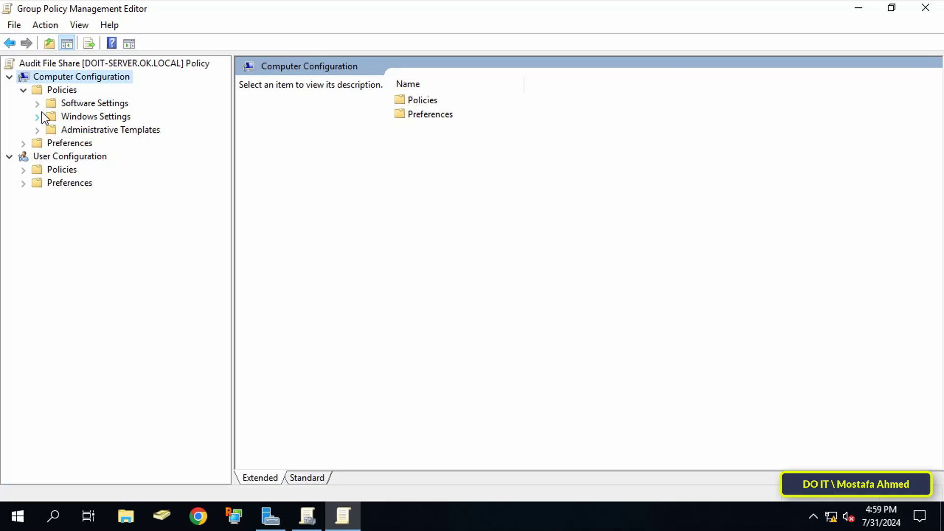
click(42, 116)
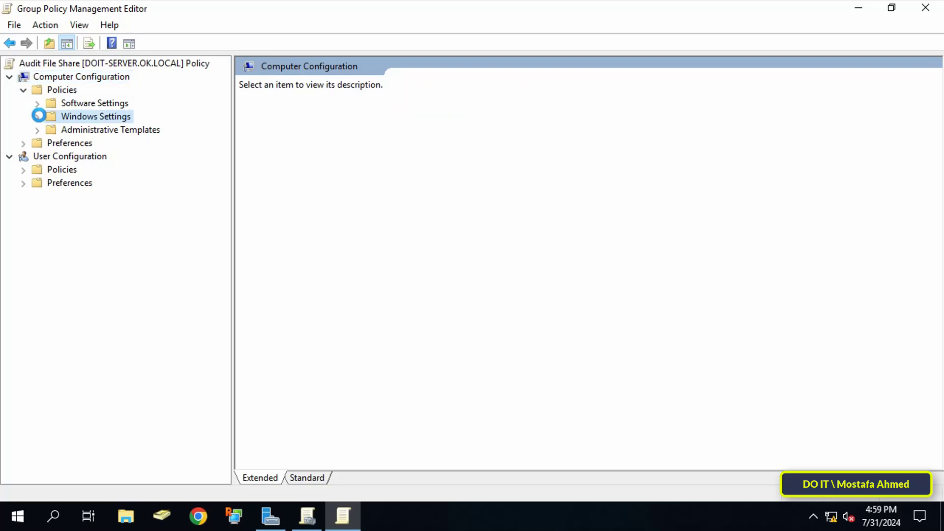
click(54, 172)
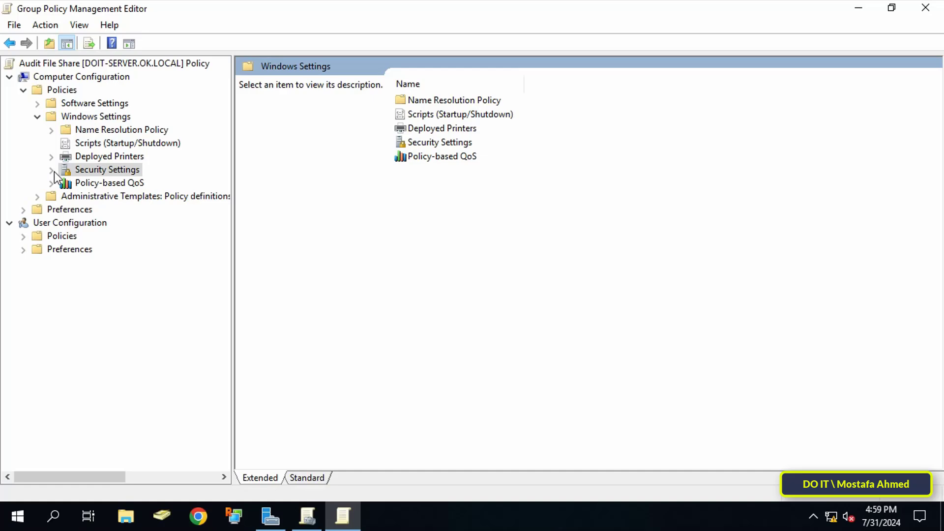
click(53, 170)
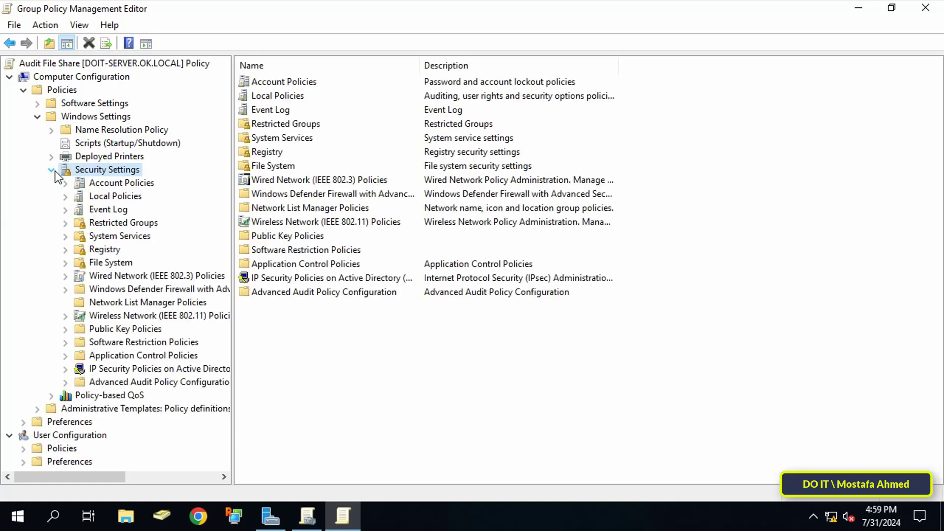
click(156, 383)
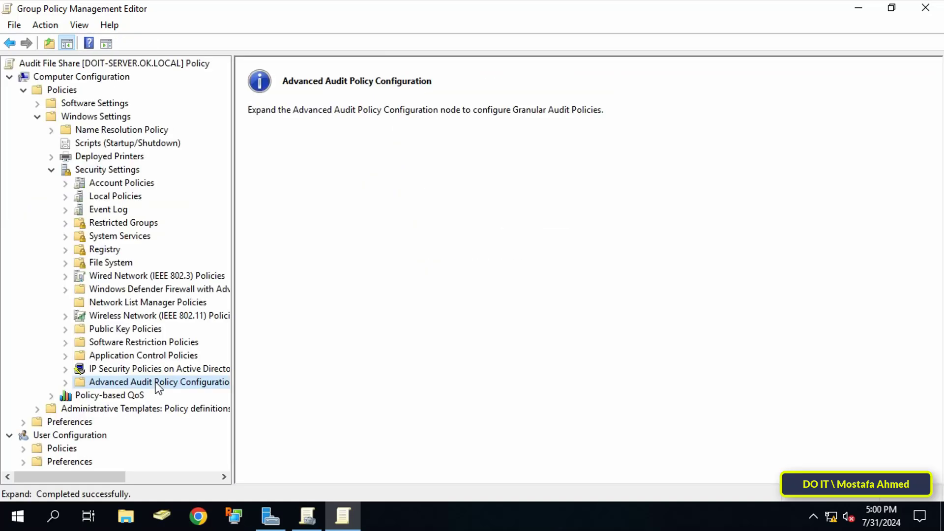
click(65, 383)
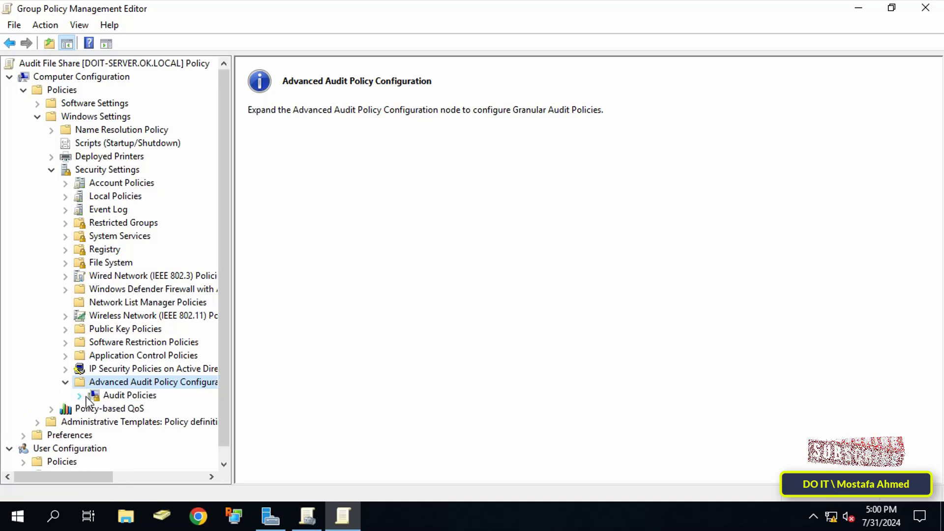
click(80, 394)
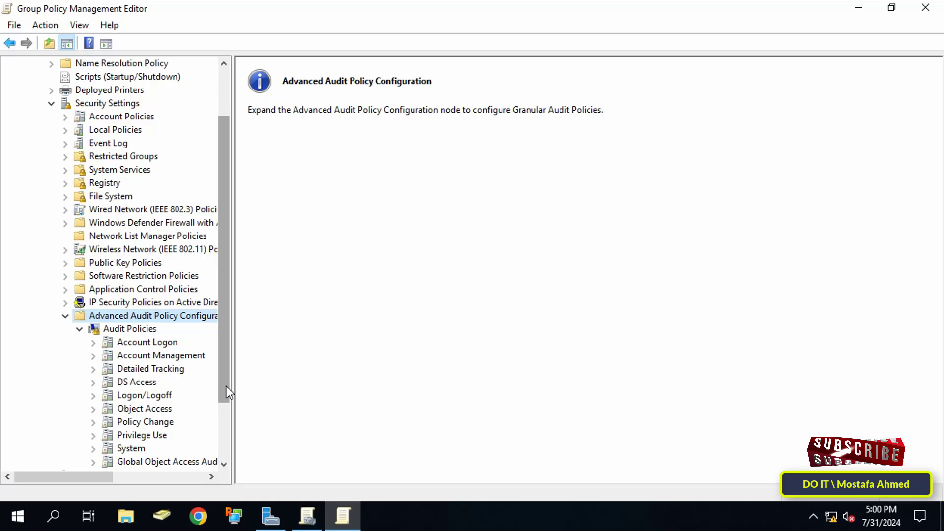
drag(226, 385, 228, 420)
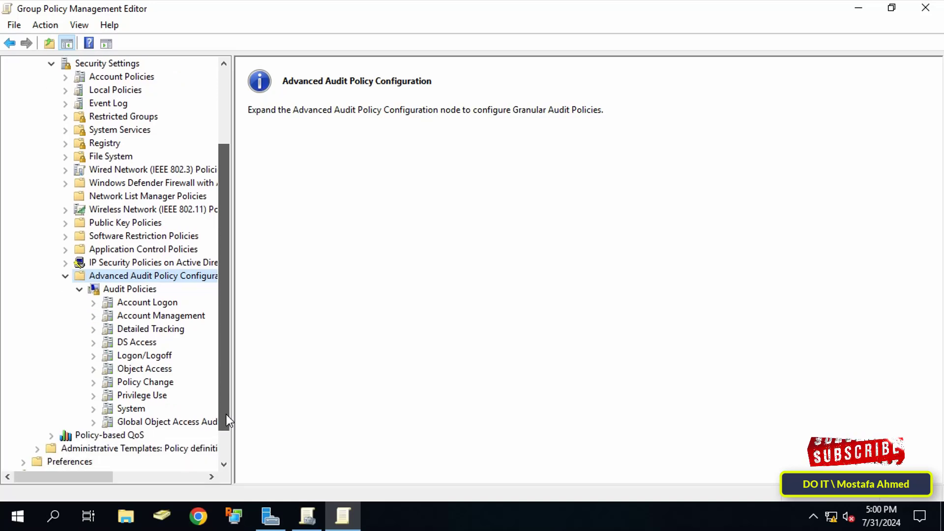
Configure Object Access > Audit File System to audit both Success and Failure.
click(158, 370)
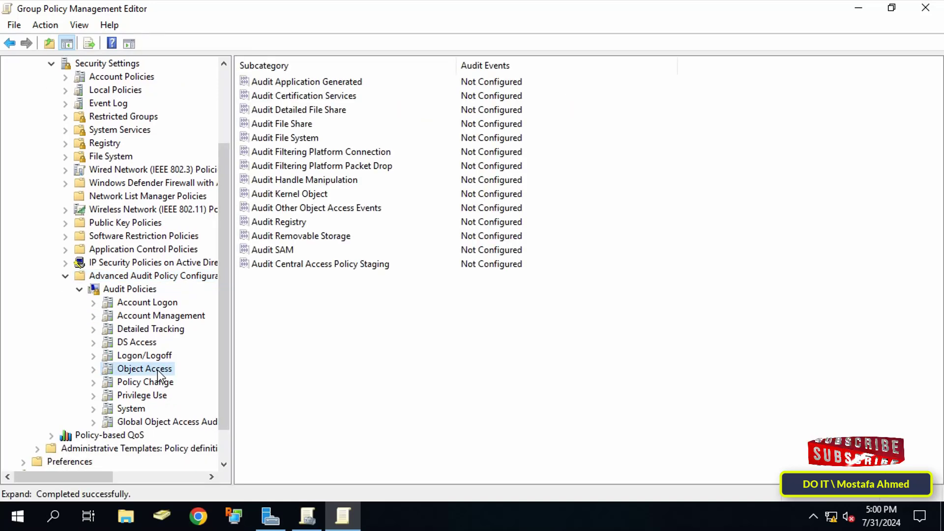
click(321, 139)
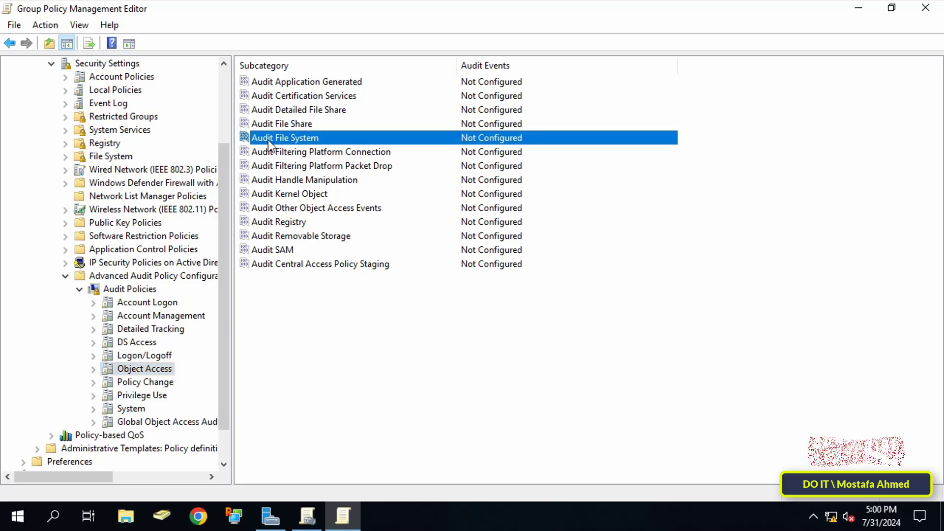
double_click(309, 140)
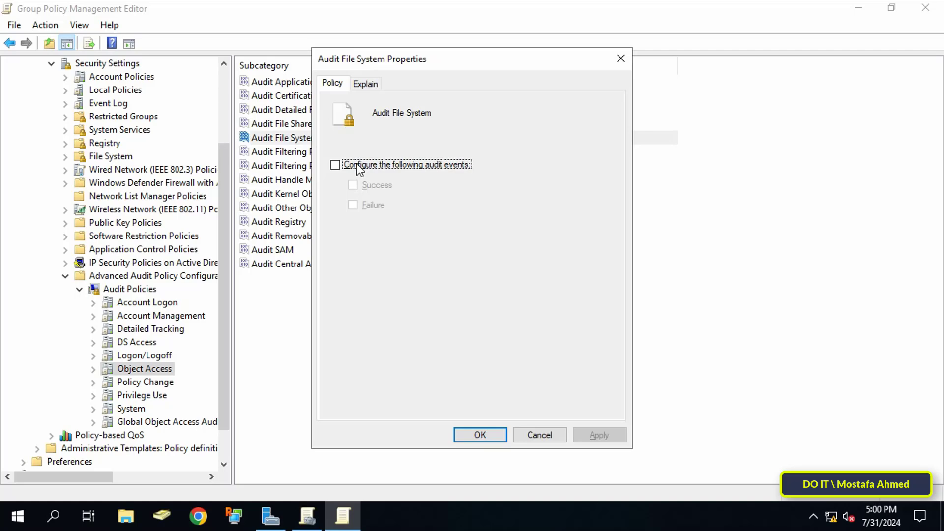
click(439, 166)
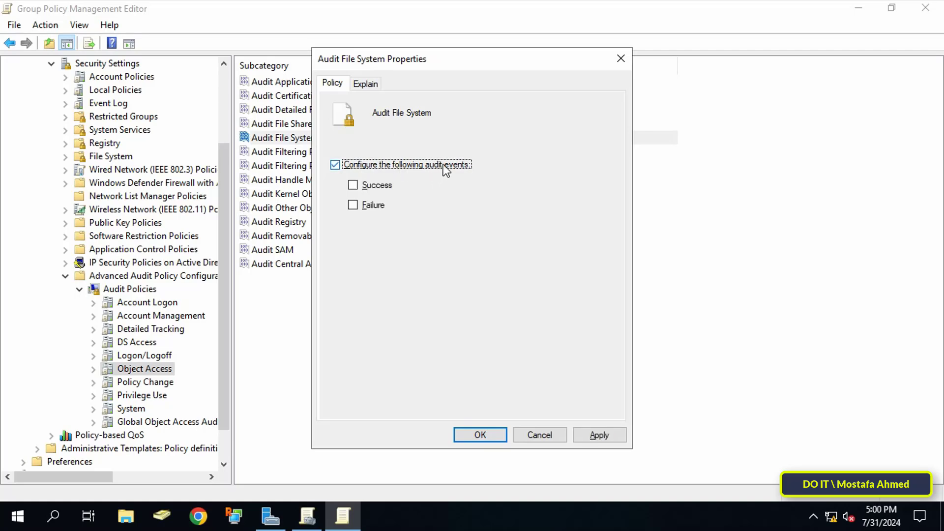
click(378, 184)
click(374, 204)
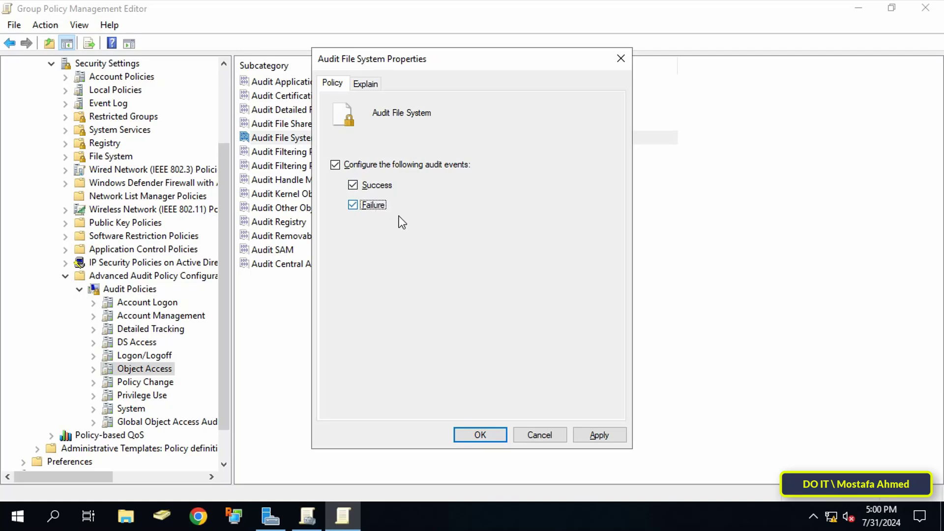
click(606, 430)
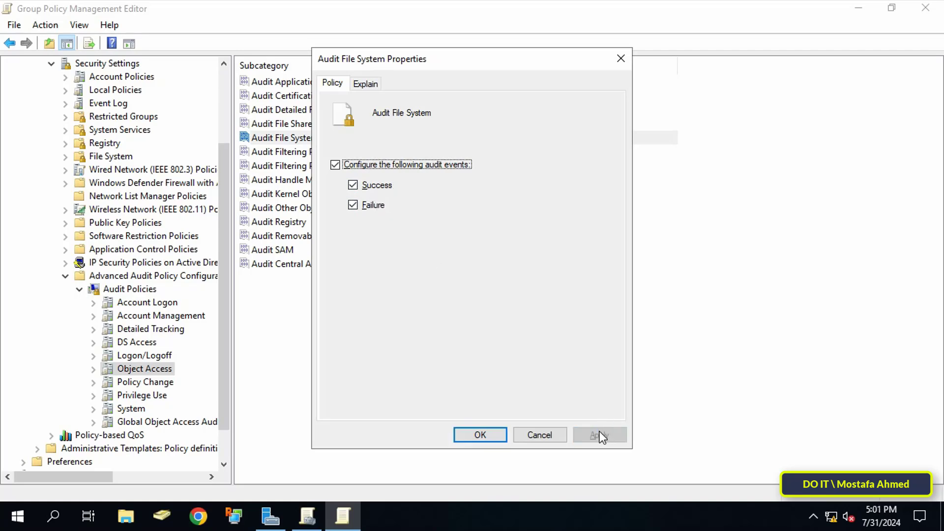
click(493, 435)
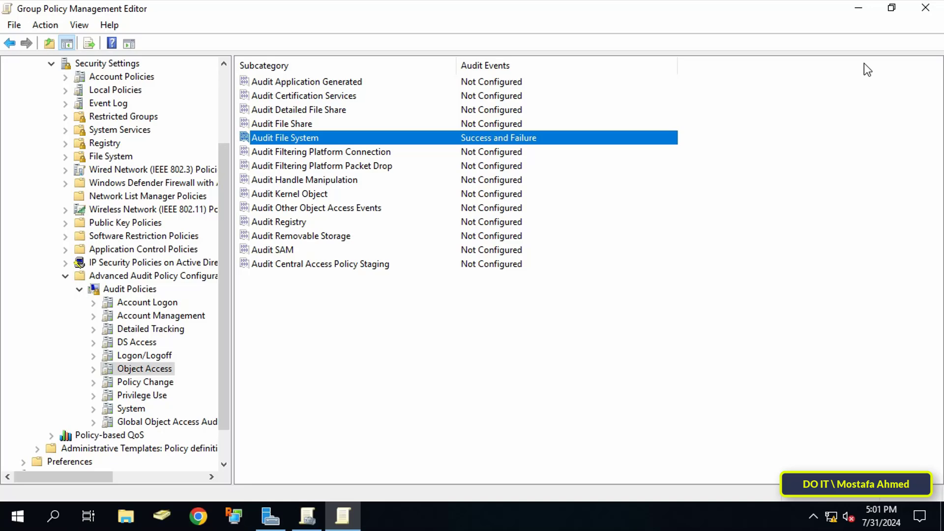
Close the policy editor and review the test OU's linked GPOs.
click(925, 7)
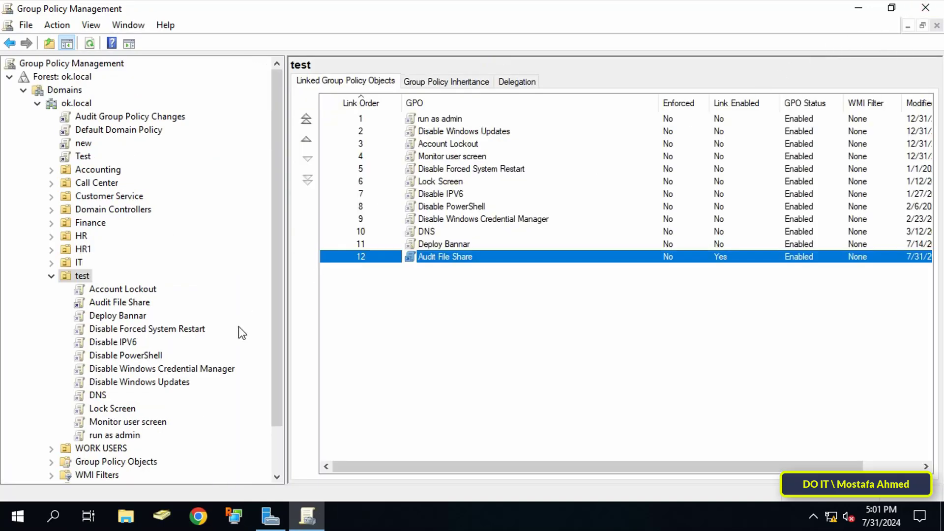
click(122, 303)
click(78, 278)
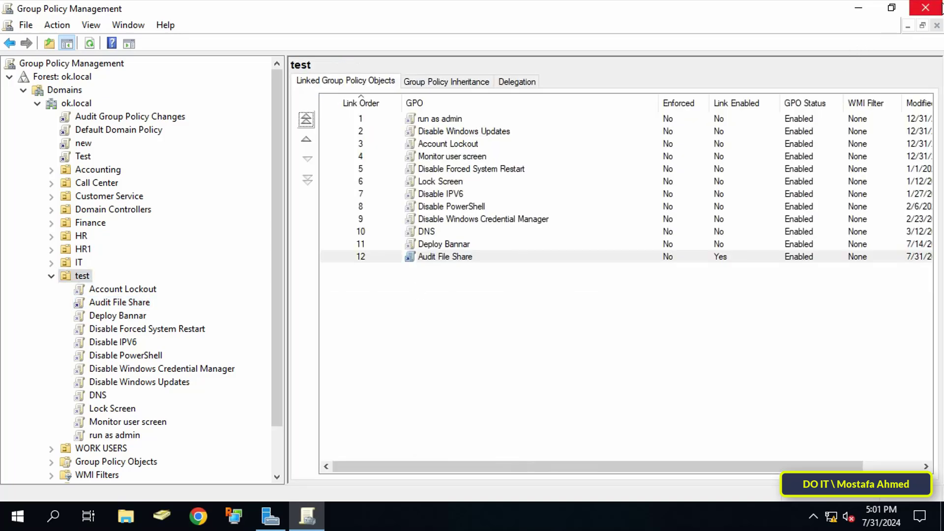
Close Group Policy Management, run gpupdate in Command Prompt, and open This PC.
click(925, 8)
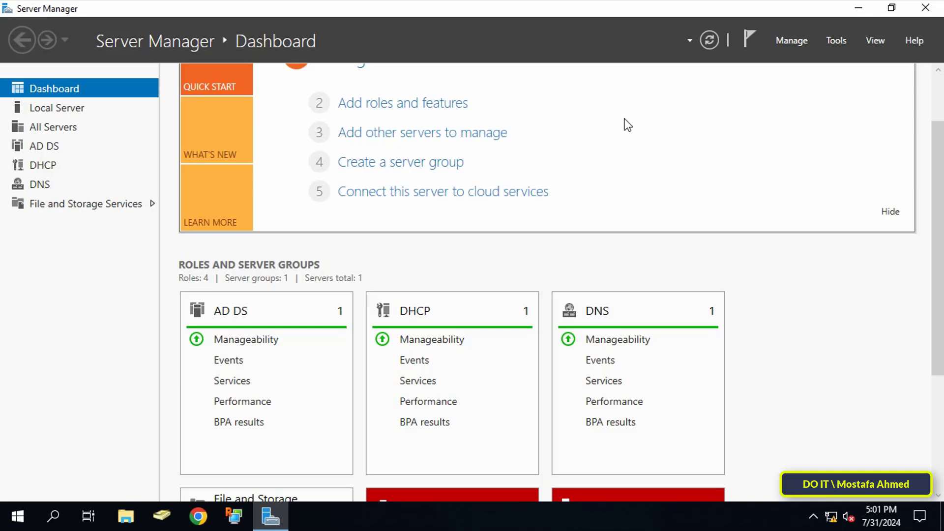
click(857, 7)
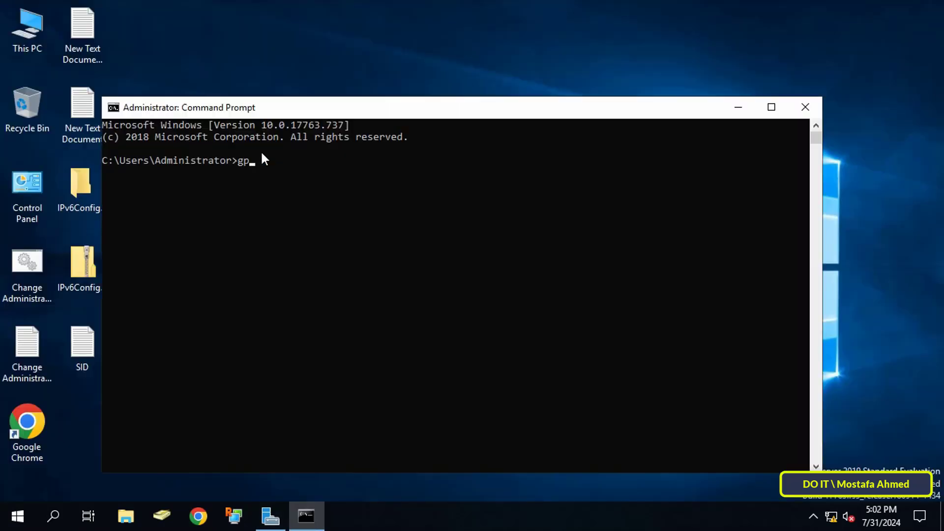
key(Return)
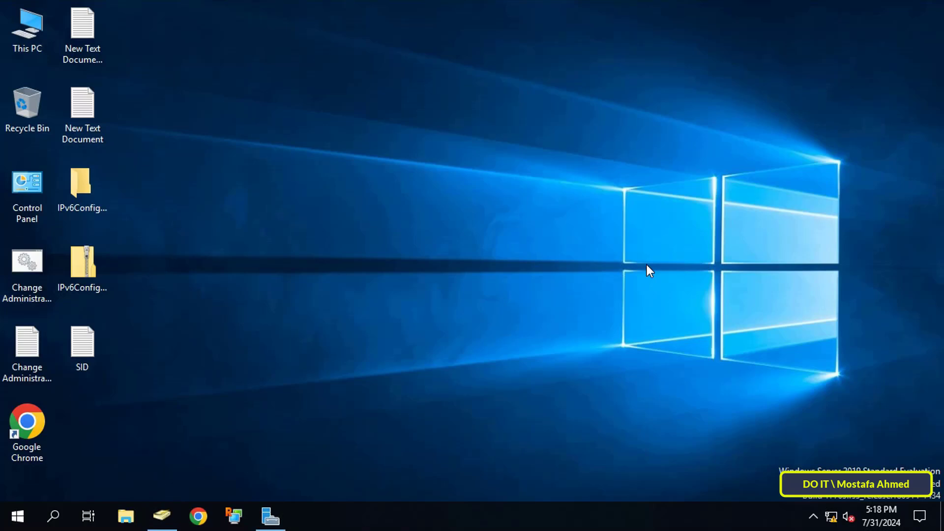
double_click(38, 32)
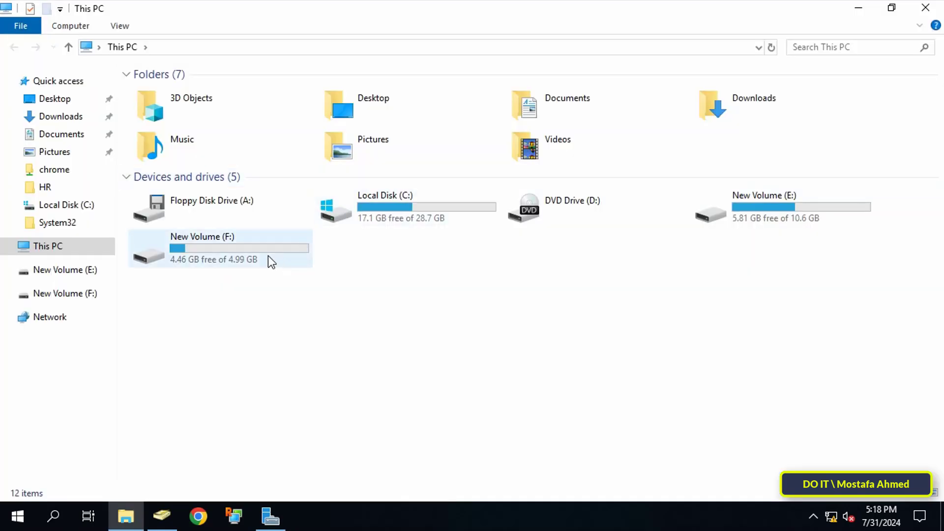
Open the Auditing tab of the Advanced Security Settings for the F:\DATA folder.
click(269, 261)
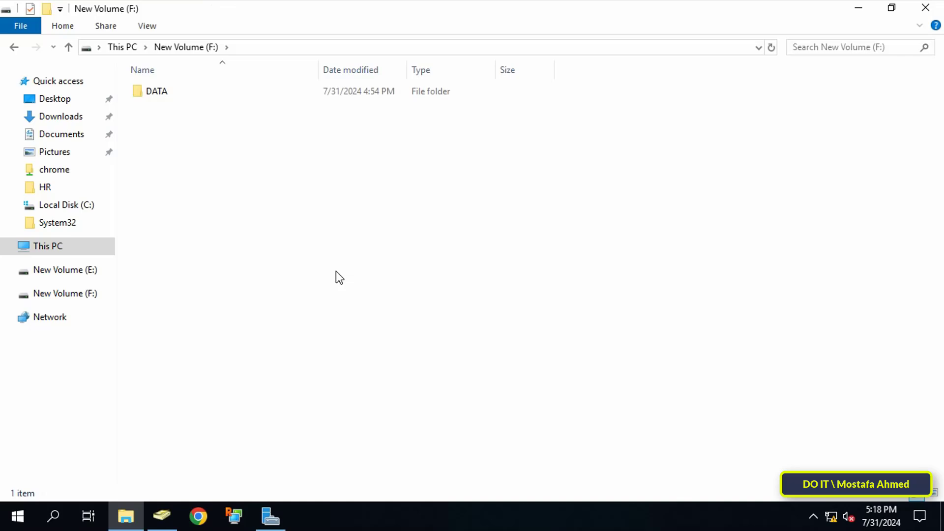
right_click(160, 91)
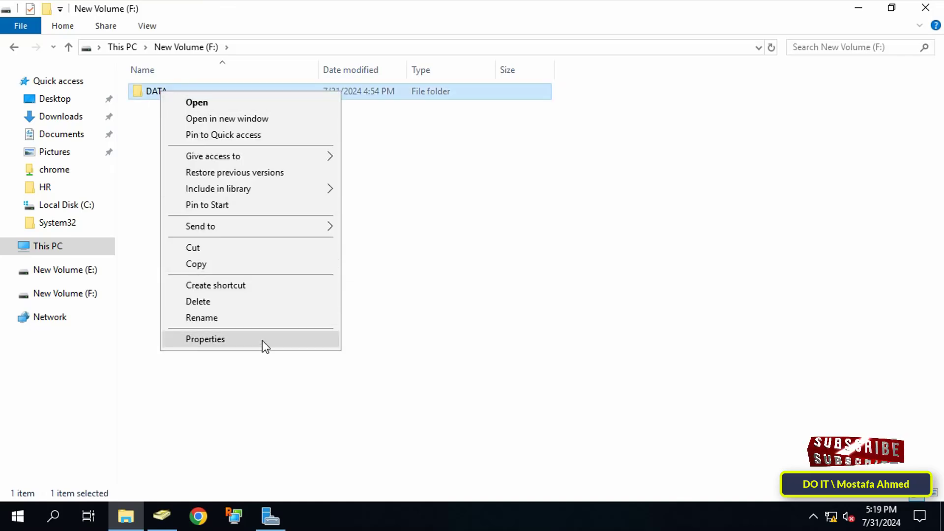
click(262, 340)
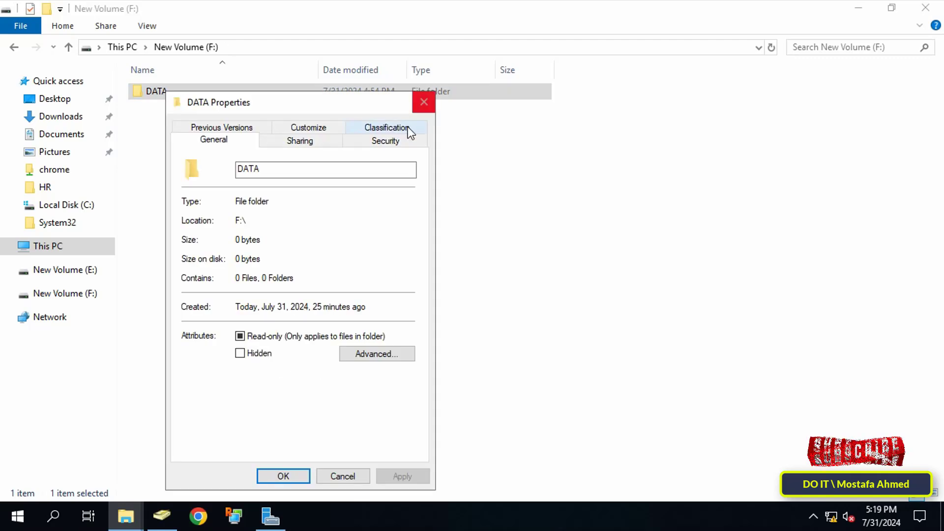
click(384, 145)
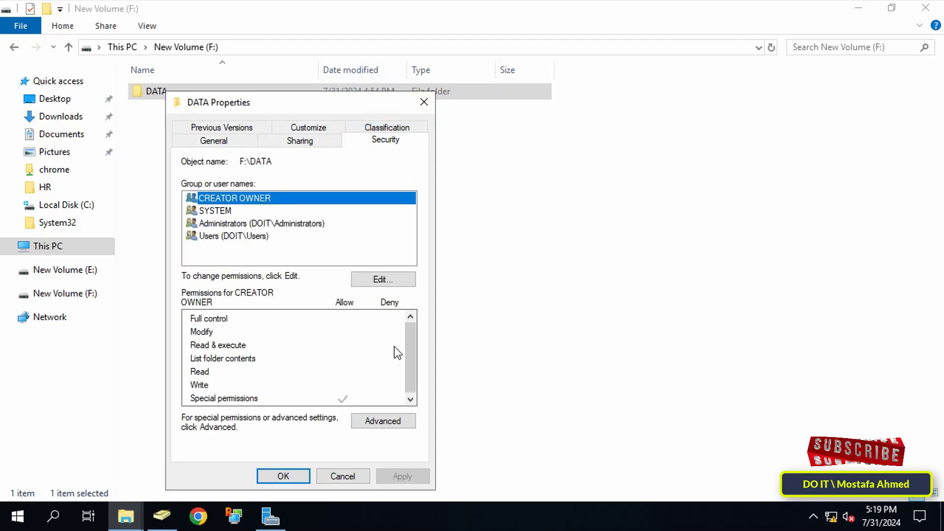
click(384, 422)
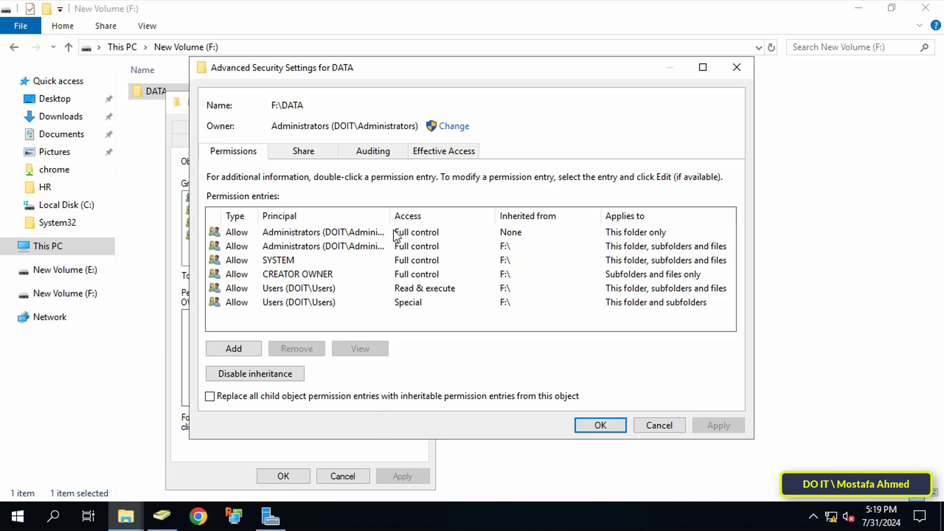
click(376, 153)
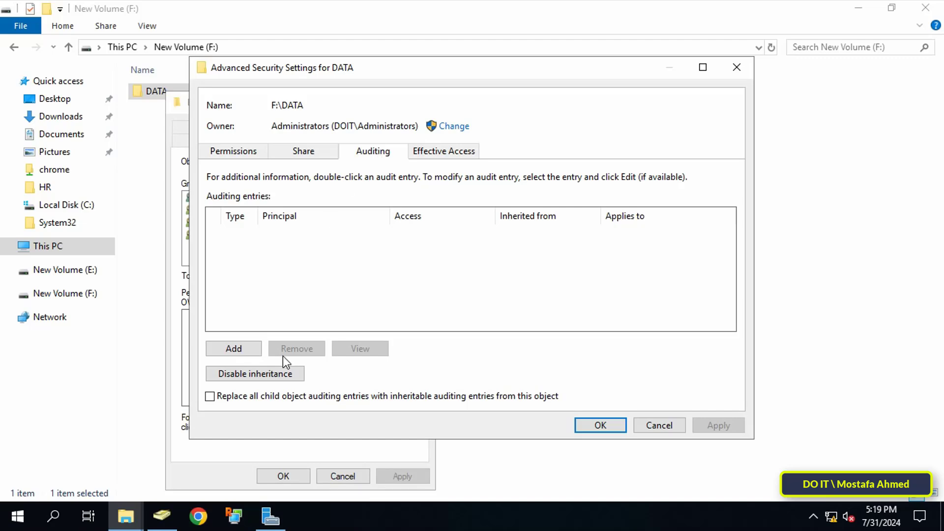
Add an auditing entry on DATA for the Everyone principal with type All.
click(253, 347)
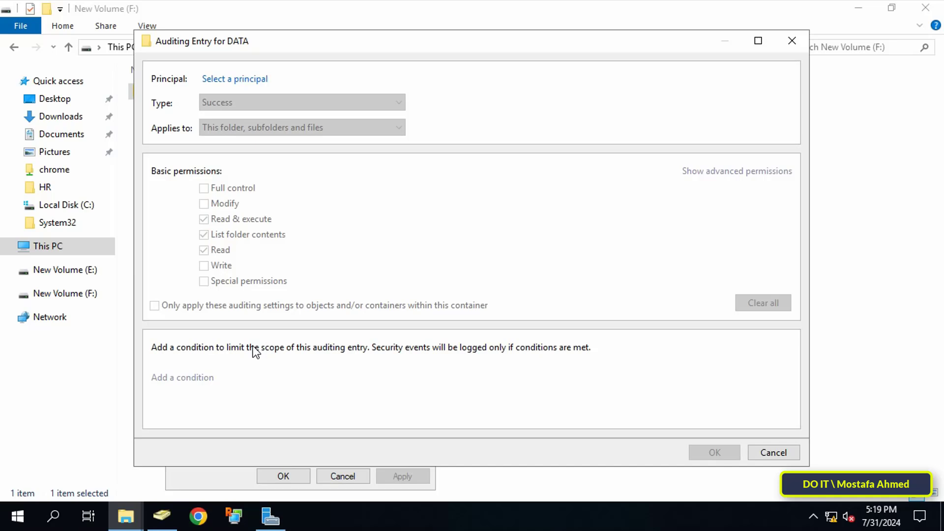
click(244, 79)
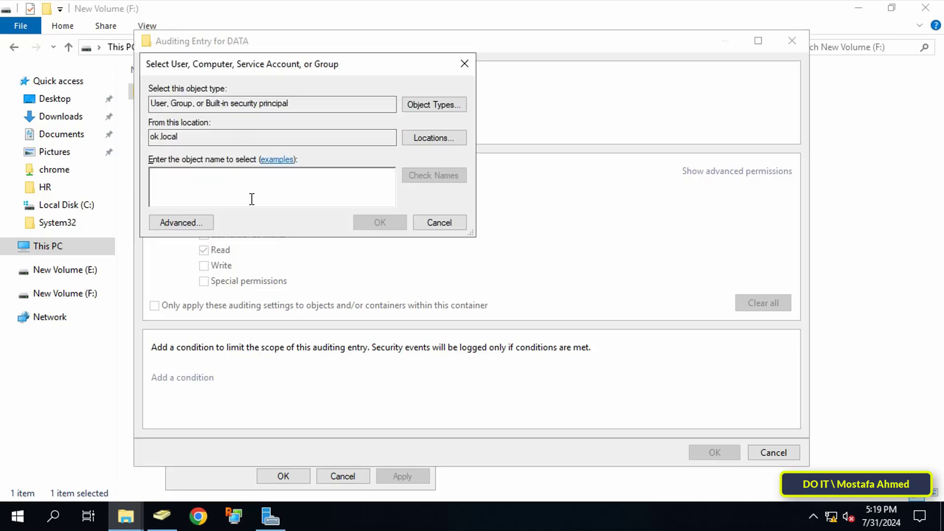
text(ev)
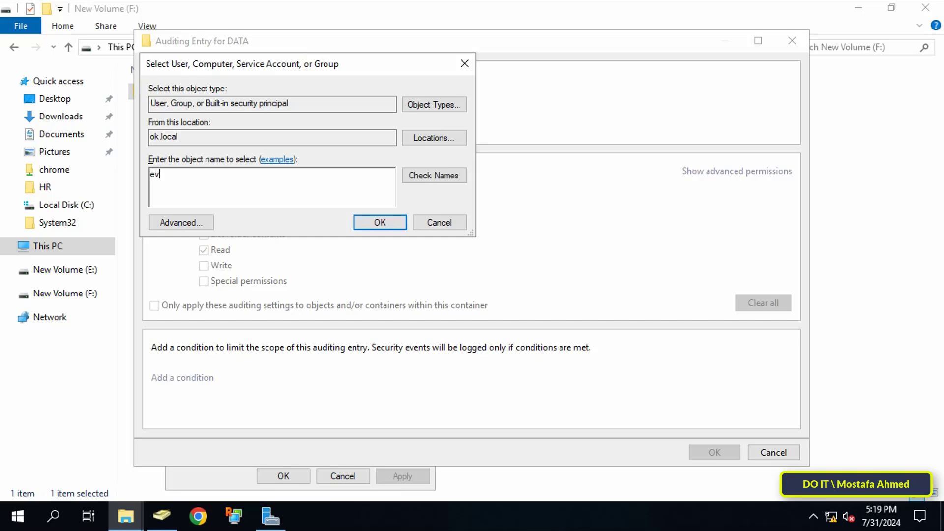
text(eryone)
click(427, 175)
click(381, 223)
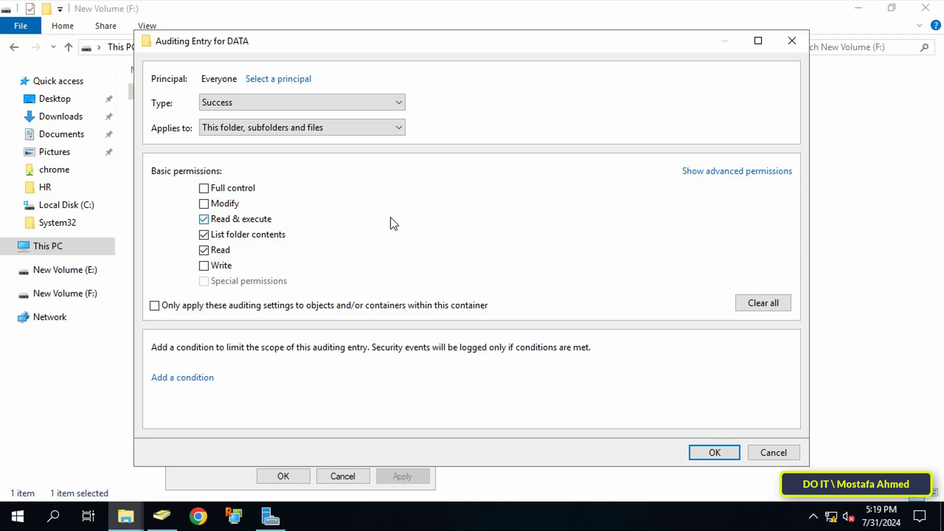
click(400, 104)
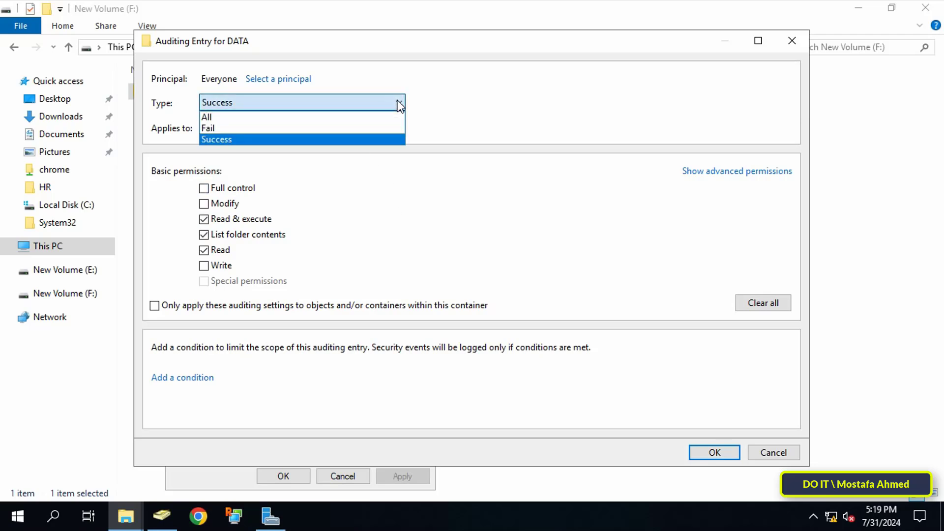
click(341, 115)
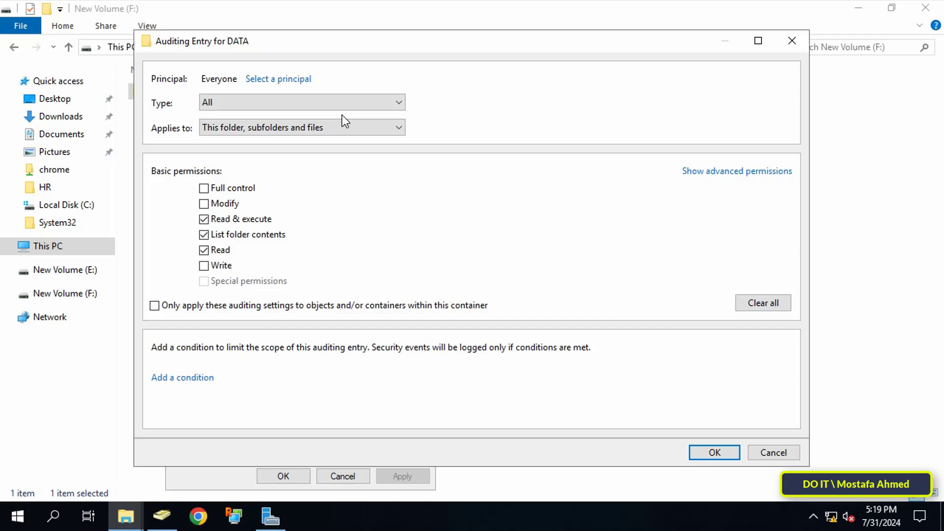
Limit the Everyone entry to List folder, Create files and Create folders permissions, then save it.
click(752, 172)
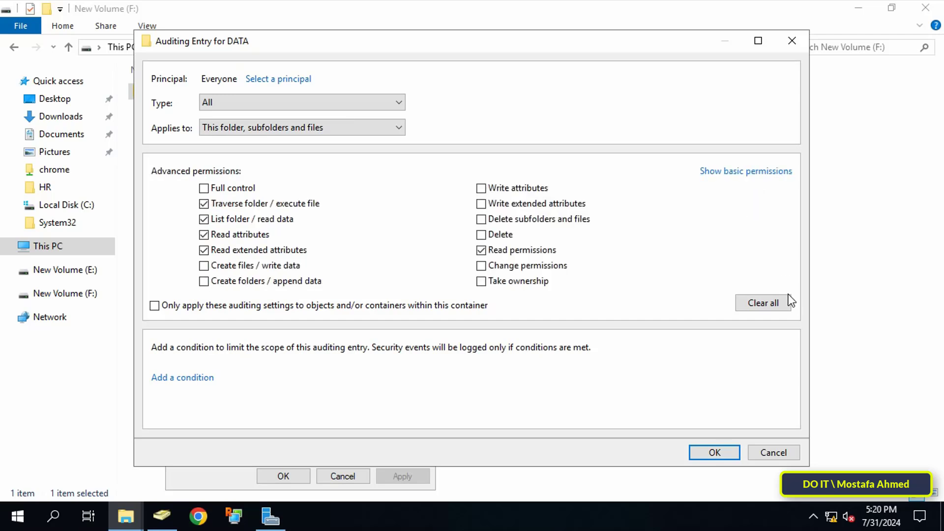
click(781, 309)
click(270, 222)
click(266, 267)
click(266, 281)
click(701, 450)
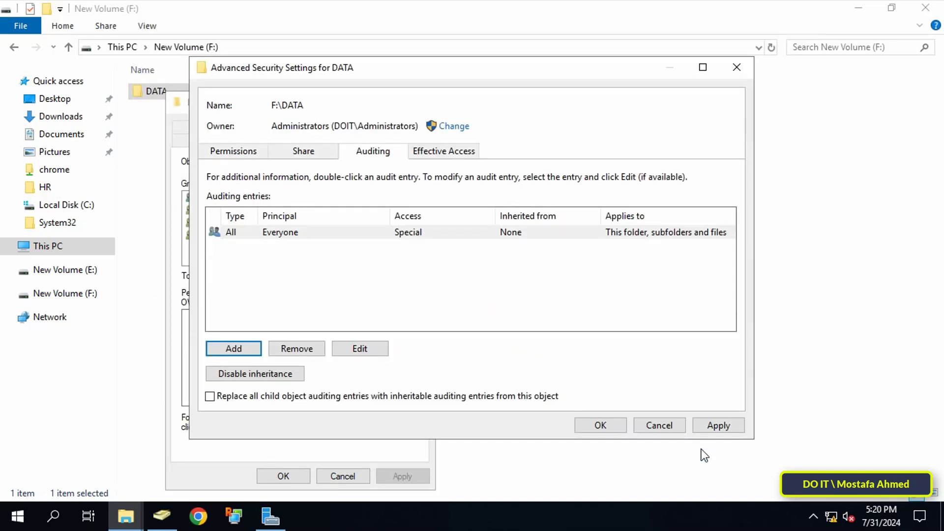
Apply the auditing settings and close DATA's security and properties dialogs.
click(726, 425)
click(601, 425)
click(290, 472)
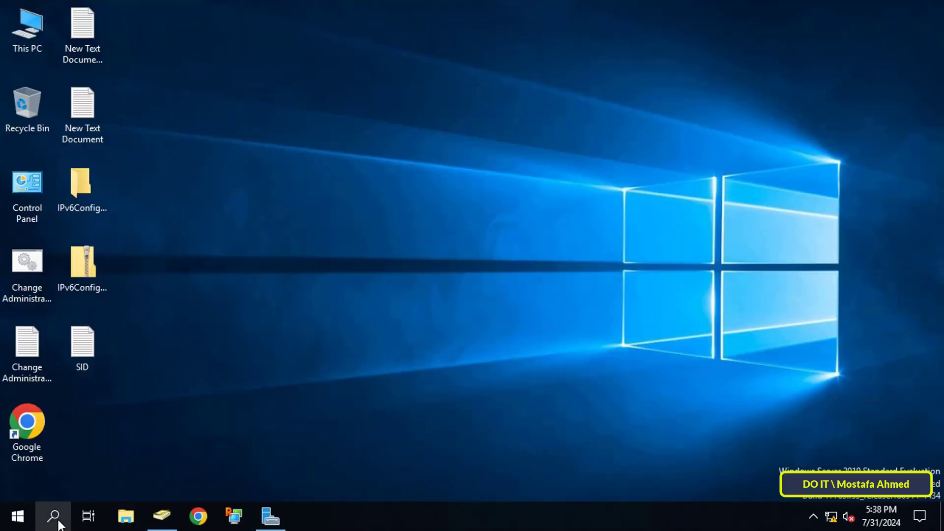
Launch Event Viewer via search and open the Windows Logs > Security log.
click(58, 524)
text(e)
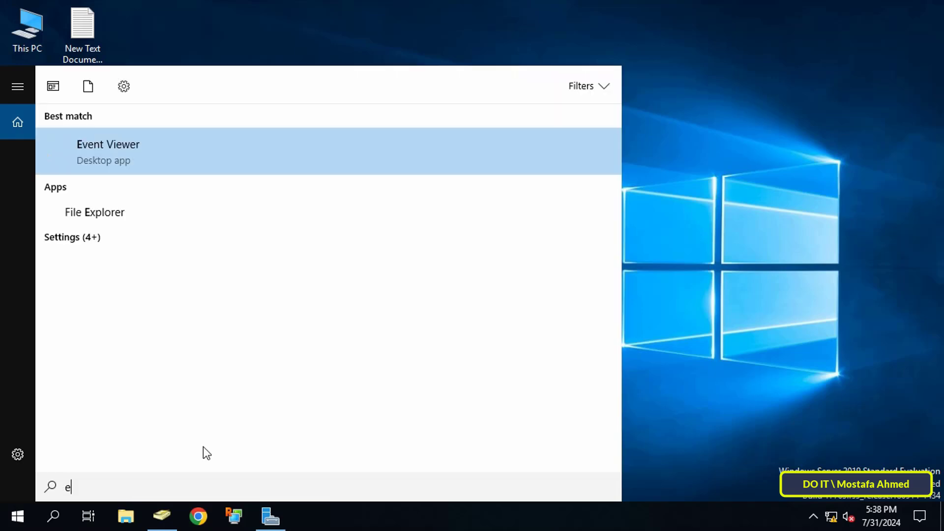
text(vent)
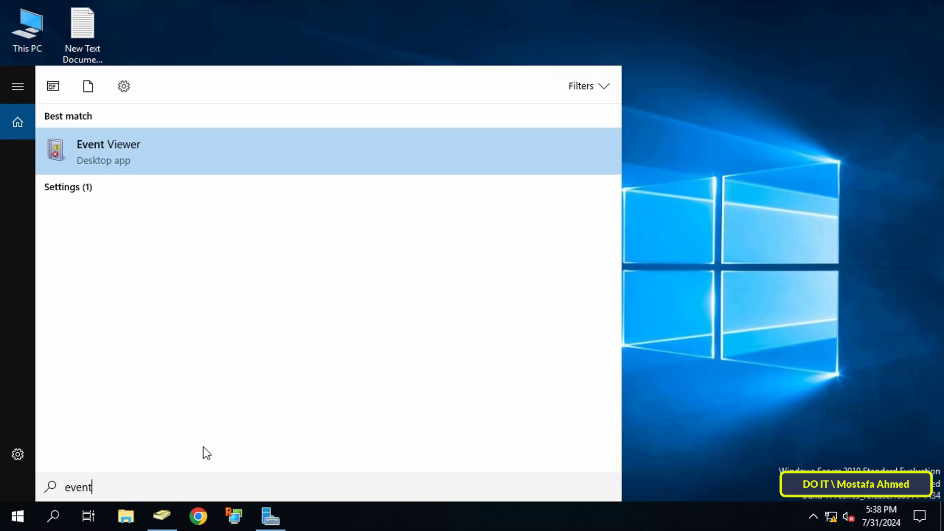
click(266, 145)
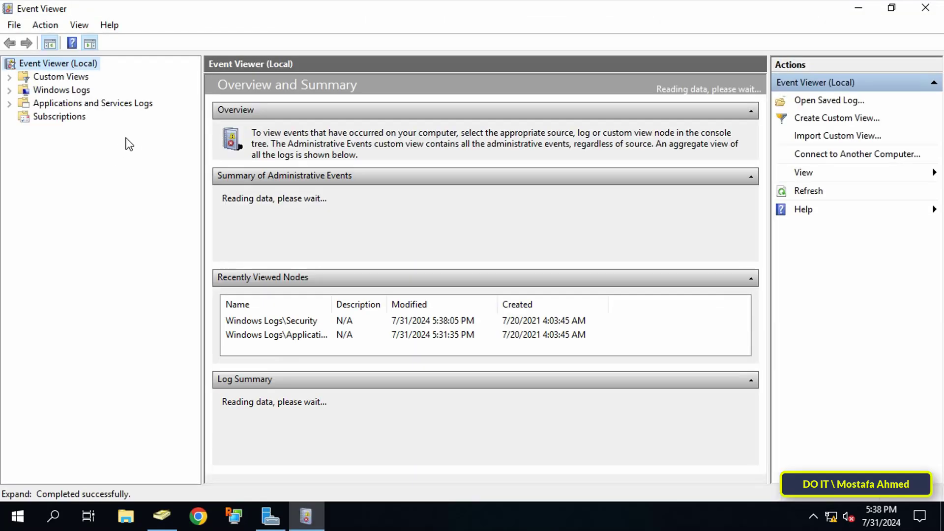
double_click(32, 93)
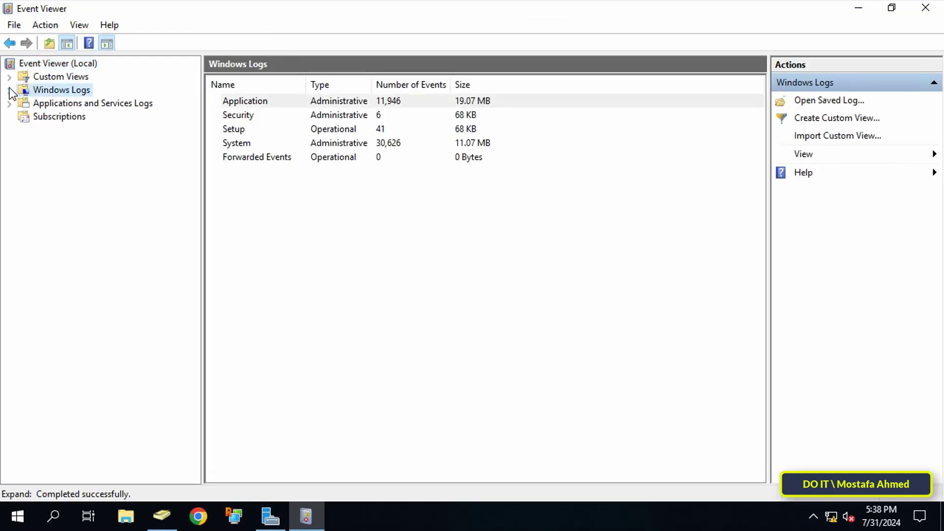
click(55, 116)
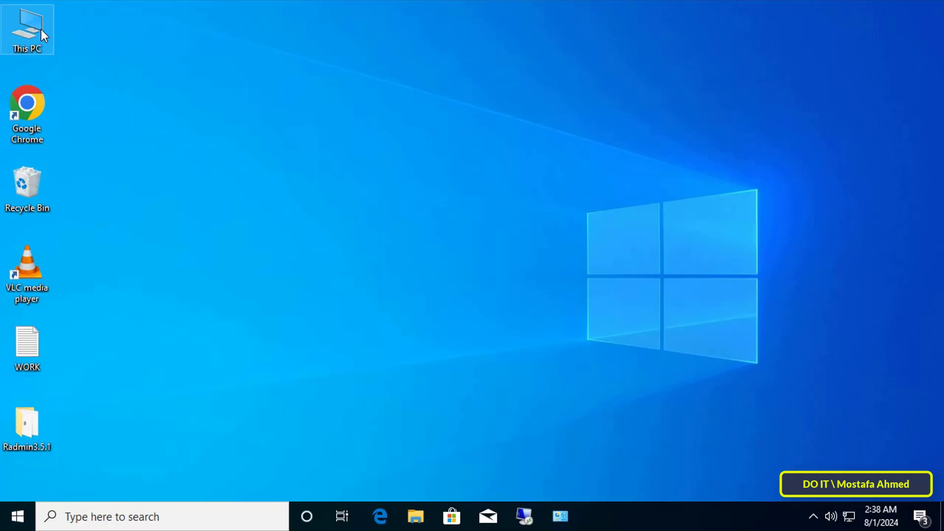
Open the data$ (Y:) share and create a folder named Work online.
key(super+e)
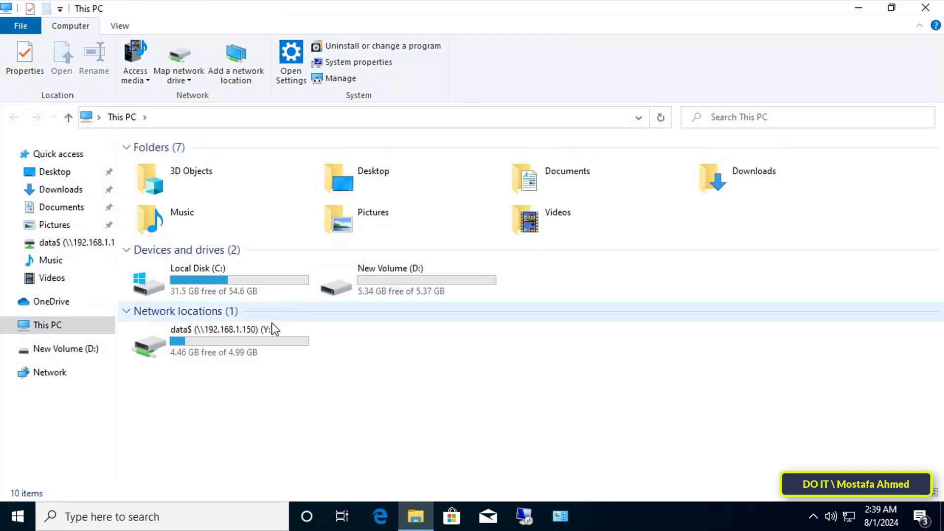
double_click(271, 327)
right_click(330, 214)
mouse_move(405, 370)
click(547, 371)
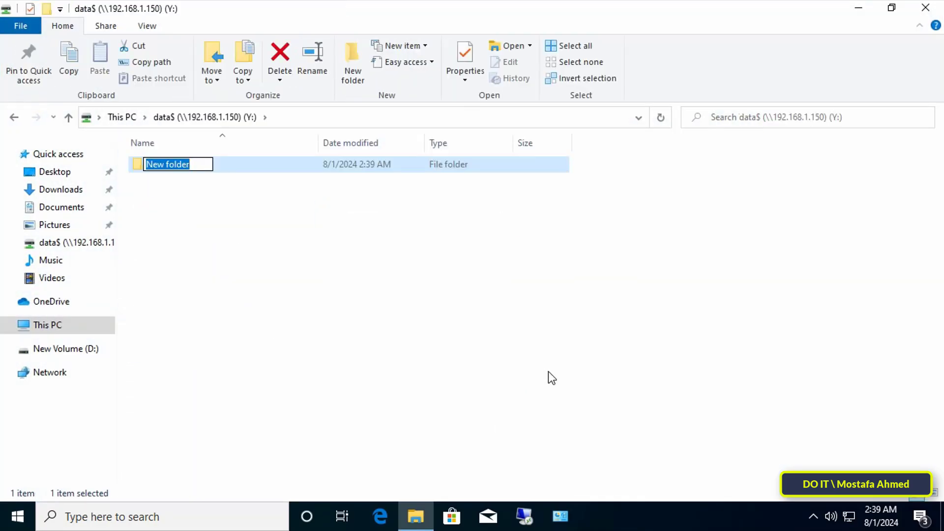
text(Work online)
key(Return)
Create two more folders in the share, named Work offline and DO IT.
right_click(547, 371)
mouse_move(614, 343)
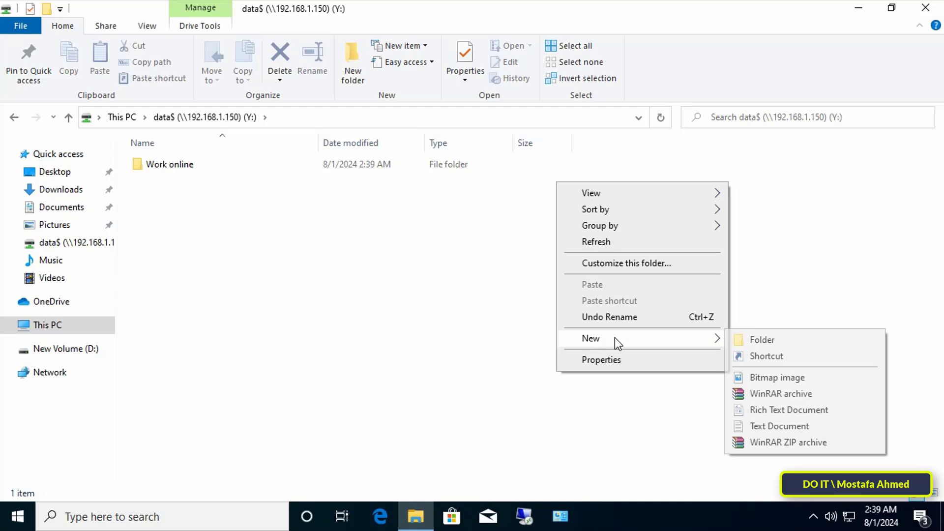
click(751, 340)
text(Work offline)
key(Return)
right_click(228, 270)
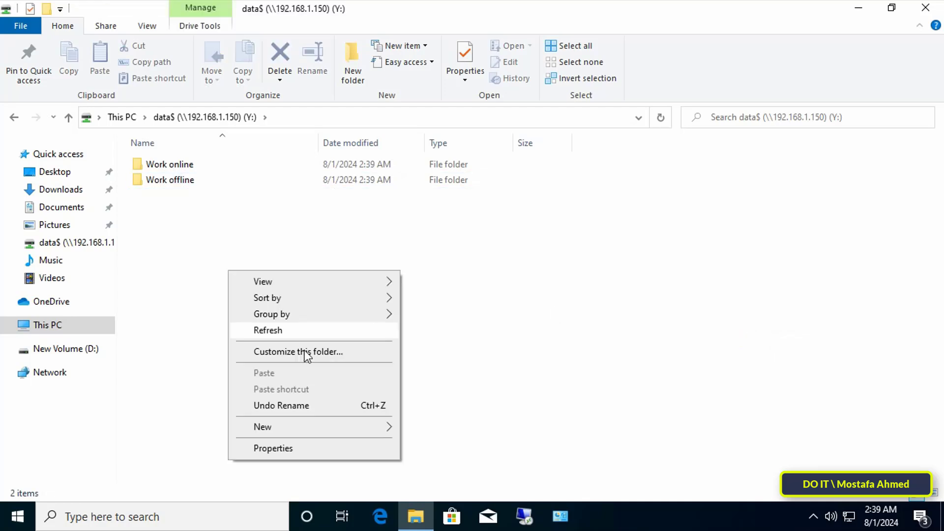
mouse_move(264, 426)
click(457, 331)
text(DO IT)
key(Return)
Create a text document named ABCDE, type ACCCCC into it, and save it.
right_click(419, 298)
mouse_move(444, 453)
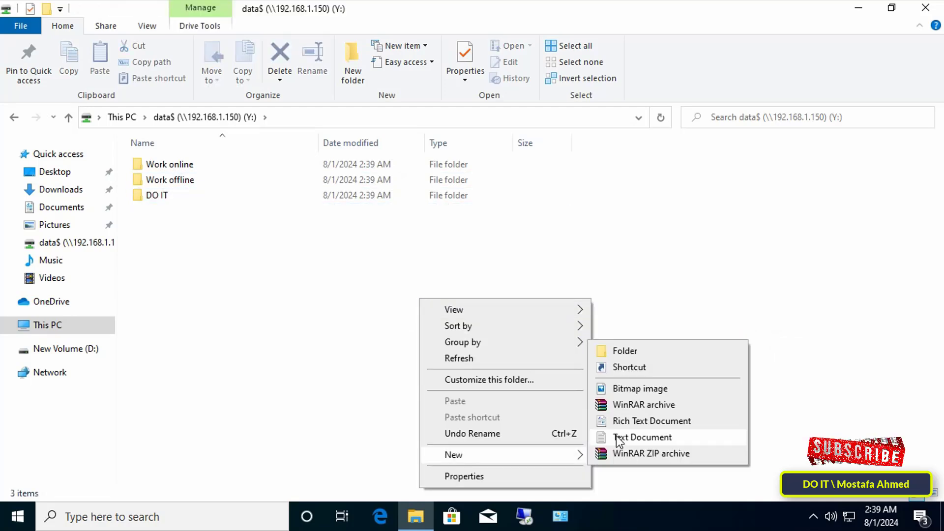
click(615, 435)
text(ABCDE)
key(Return)
key(Return)
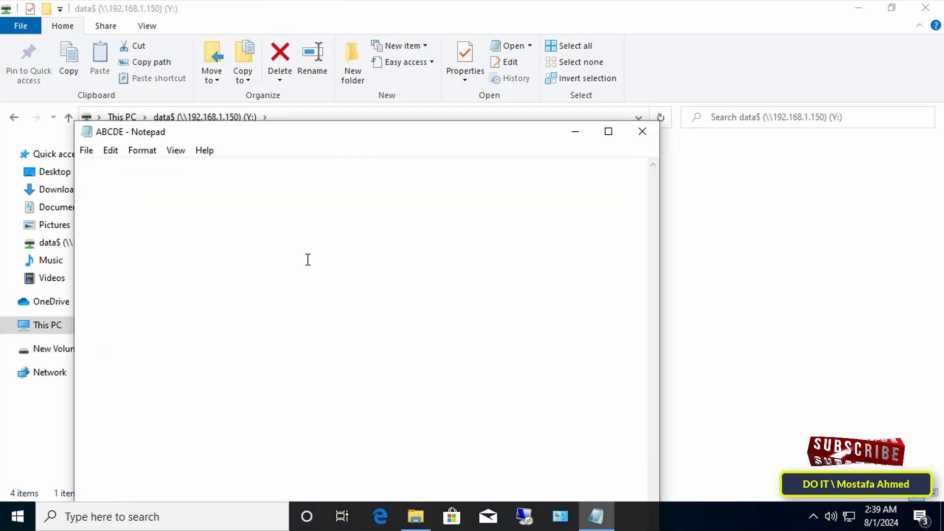
text(ACCCCC)
key(alt+F4)
key(Return)
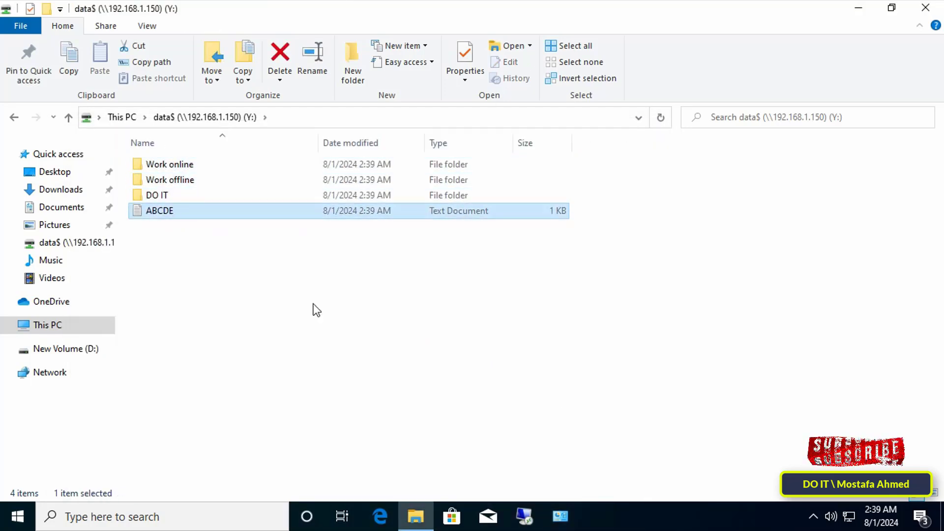
Refresh the Security log and find F:\DATA\ABCDE.txt in an event's description.
click(319, 319)
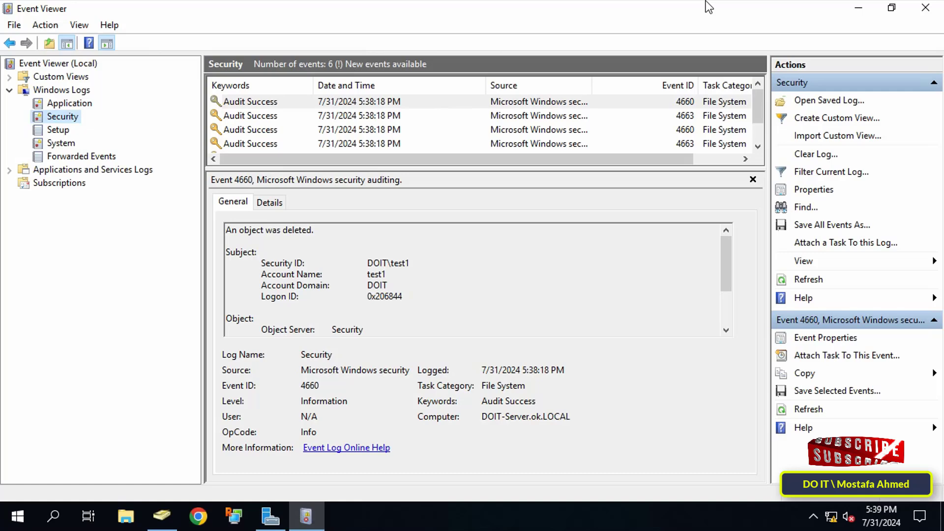
right_click(267, 102)
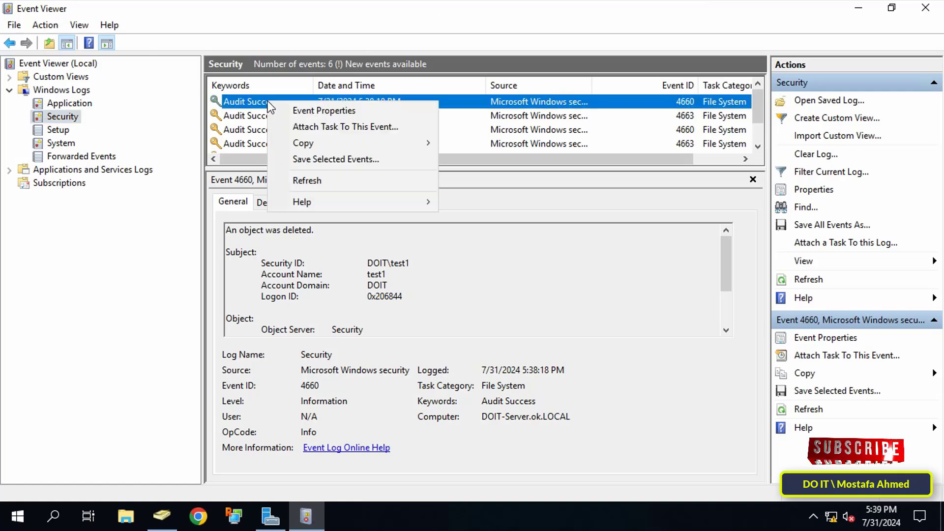
click(334, 182)
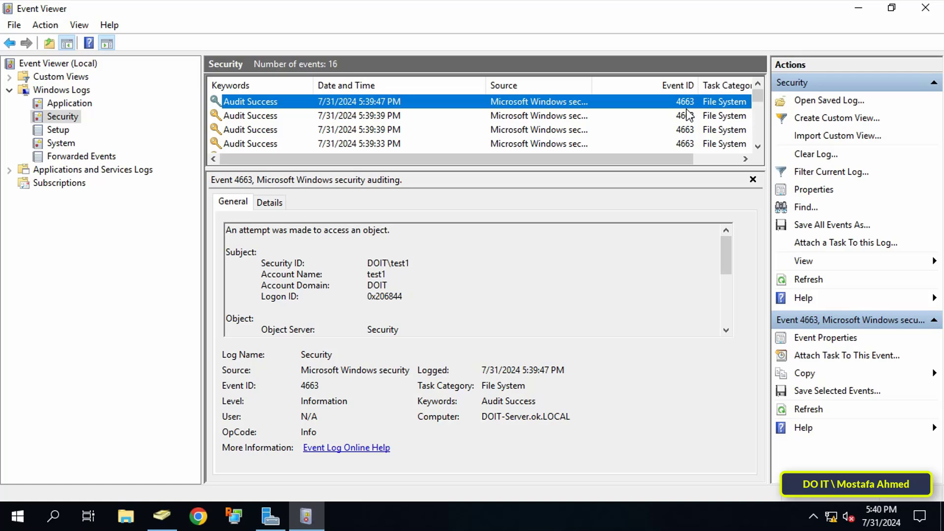
click(466, 262)
scroll(466, 262, down, 1)
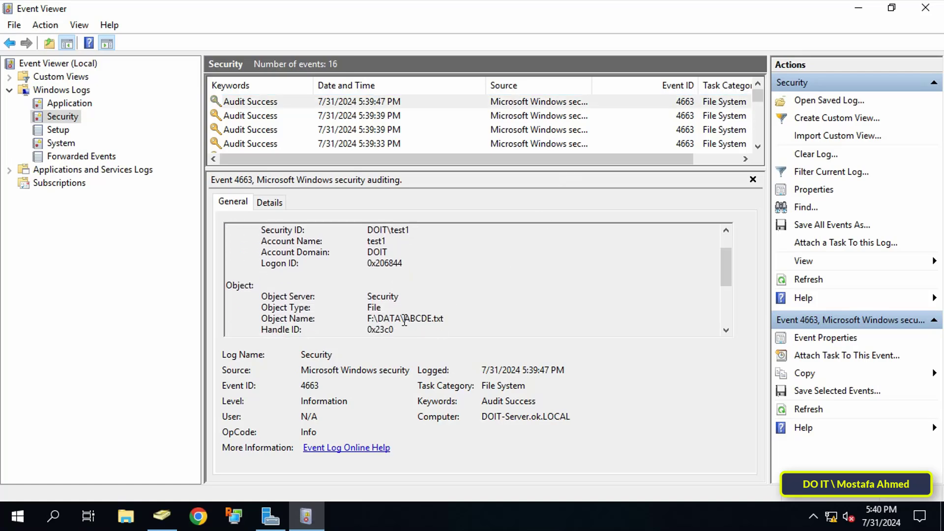
drag(412, 323, 445, 322)
drag(365, 320, 446, 319)
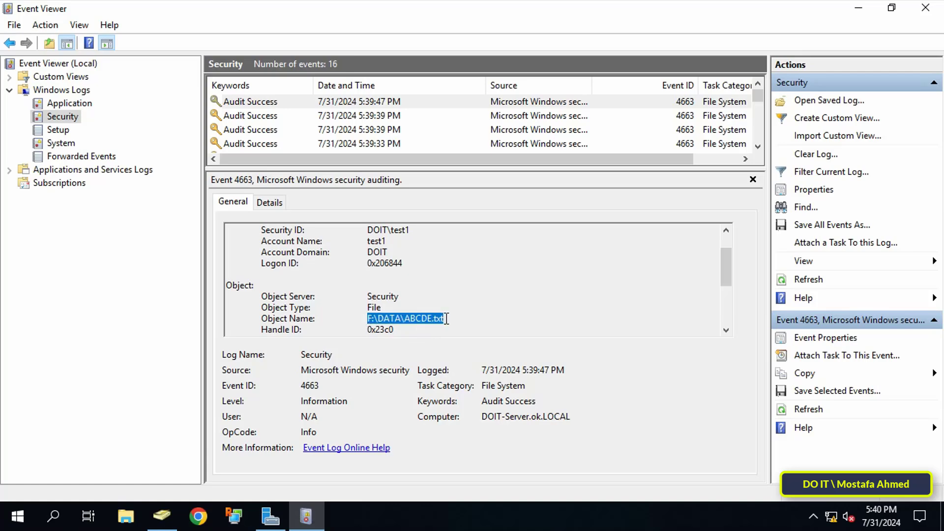
Inspect the newest 4663 events, highlighting the WriteData (or AddFile) access right.
click(387, 102)
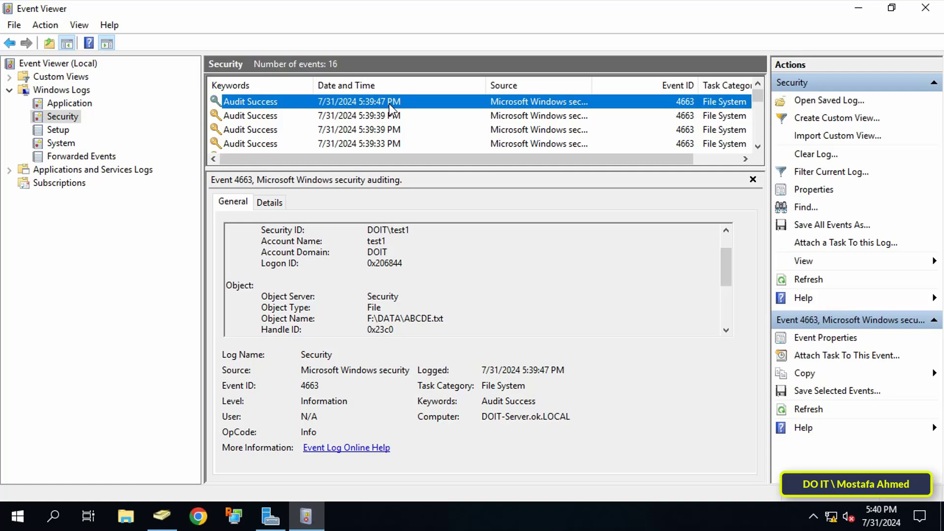
click(383, 117)
scroll(462, 290, down, 2)
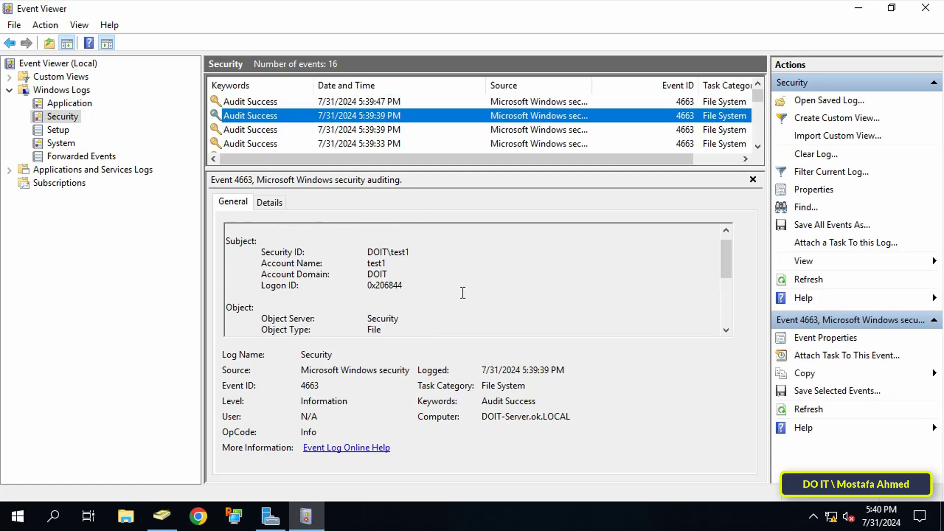
scroll(437, 289, down, 2)
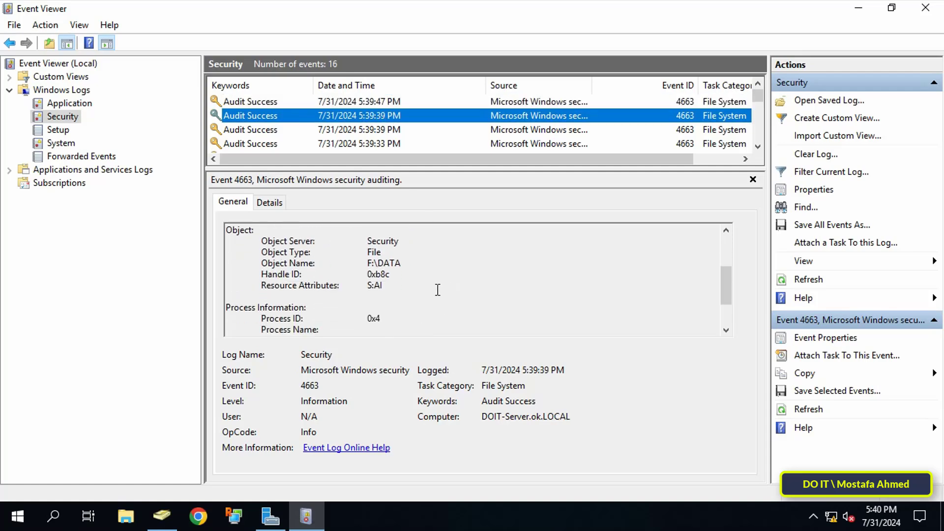
drag(368, 309, 457, 308)
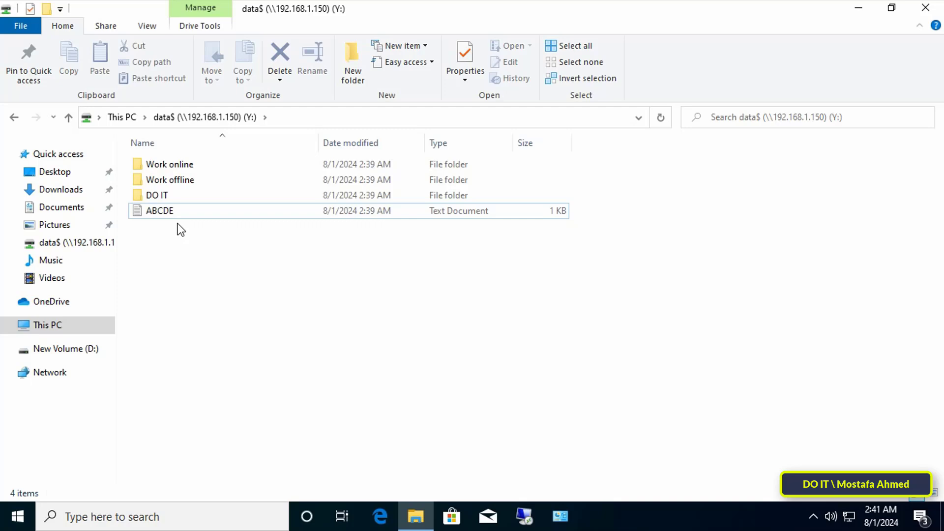
Delete Work offline, Work online, ABCDE and DO IT from data$ (Y:), confirming the folder deletion.
click(175, 183)
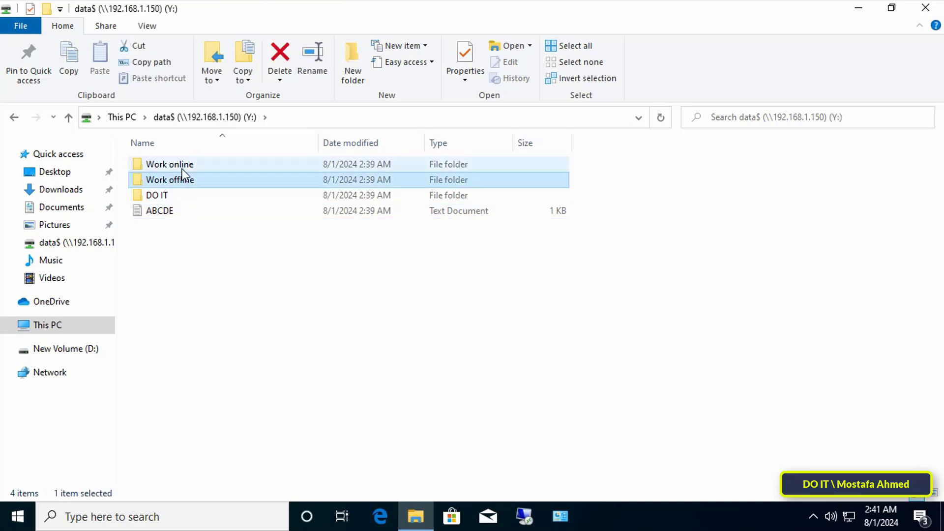
key(Delete)
click(236, 164)
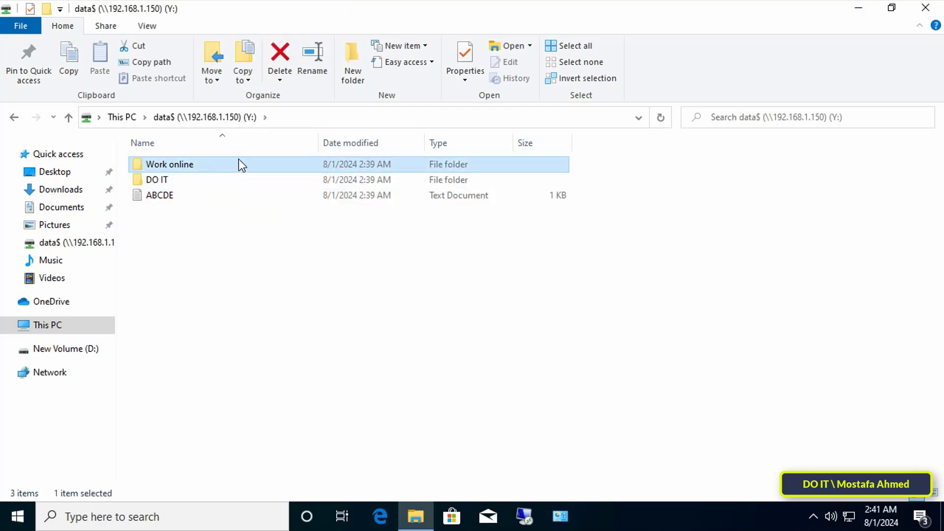
key(Delete)
click(176, 181)
key(Delete)
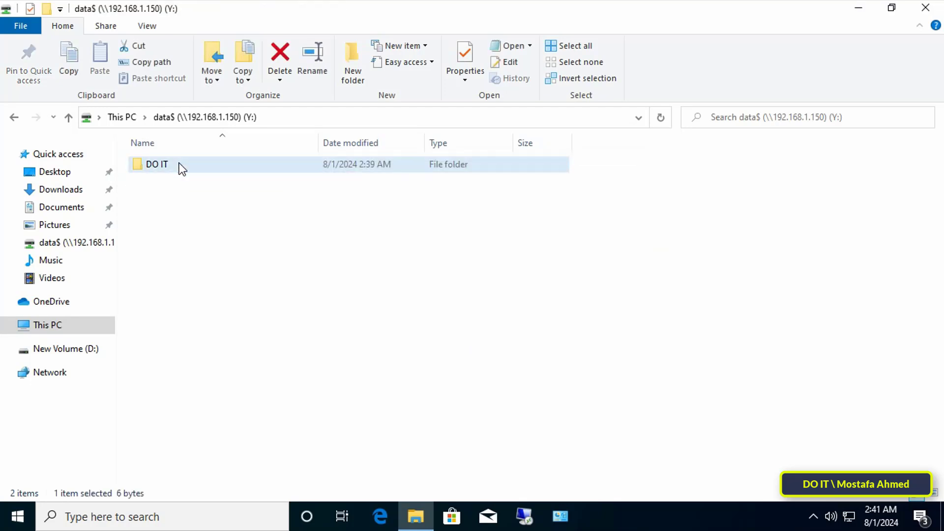
click(179, 163)
key(Delete)
key(Return)
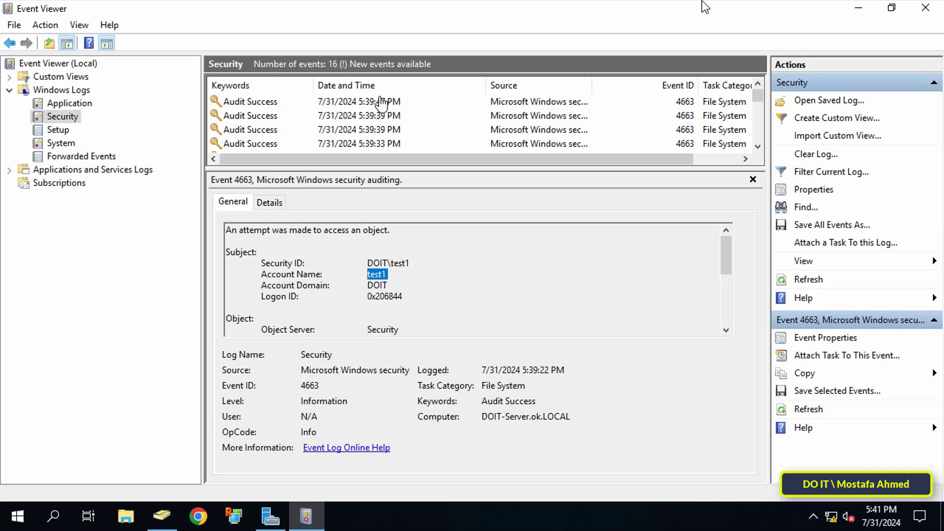
Refresh the Security log and select the 4663 event logged for the deletion.
right_click(376, 101)
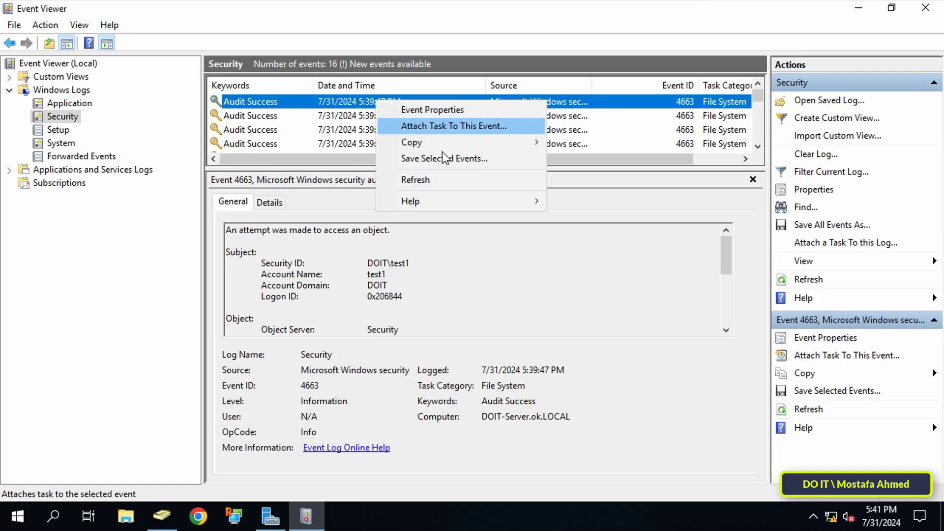
click(443, 184)
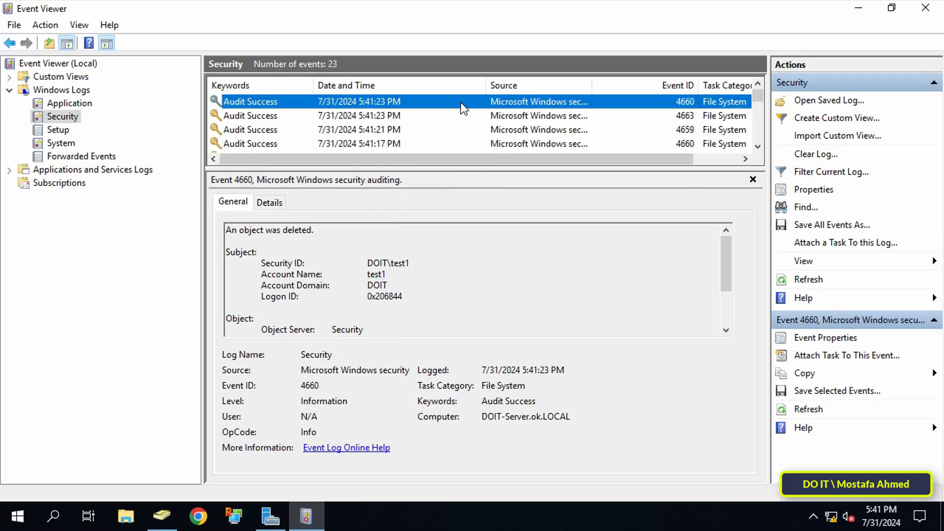
click(674, 116)
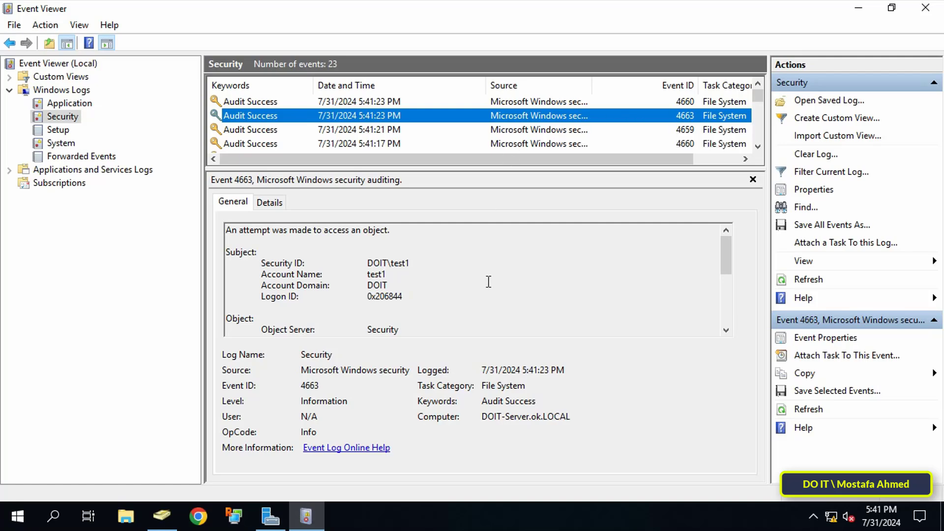
Highlight the F:\DATA\DO IT Object Name and the DELETE access in the event details.
scroll(470, 271, down, 1)
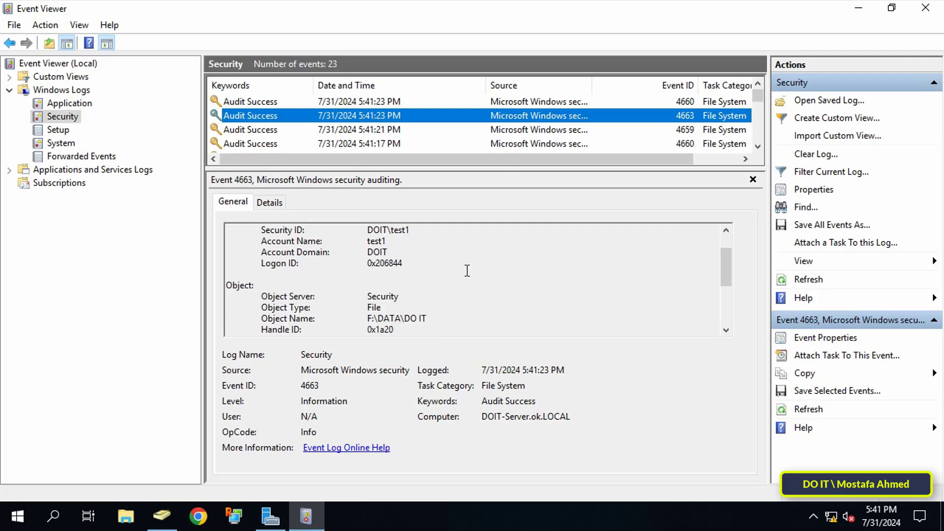
click(405, 320)
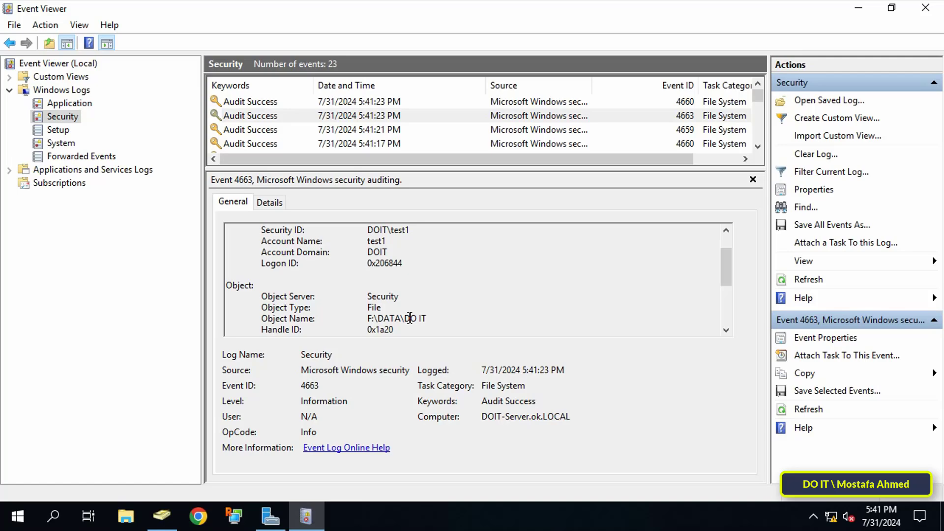
drag(404, 318, 432, 318)
scroll(444, 316, down, 3)
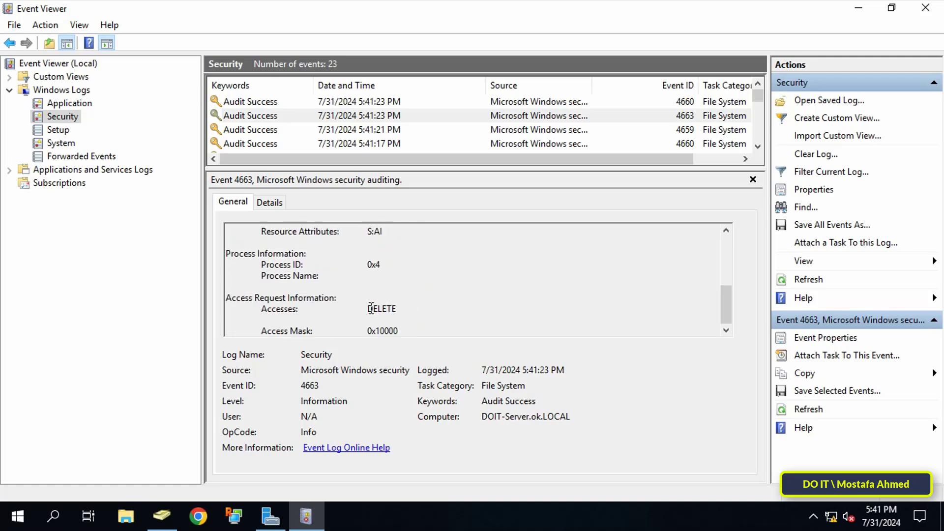
drag(368, 309, 403, 311)
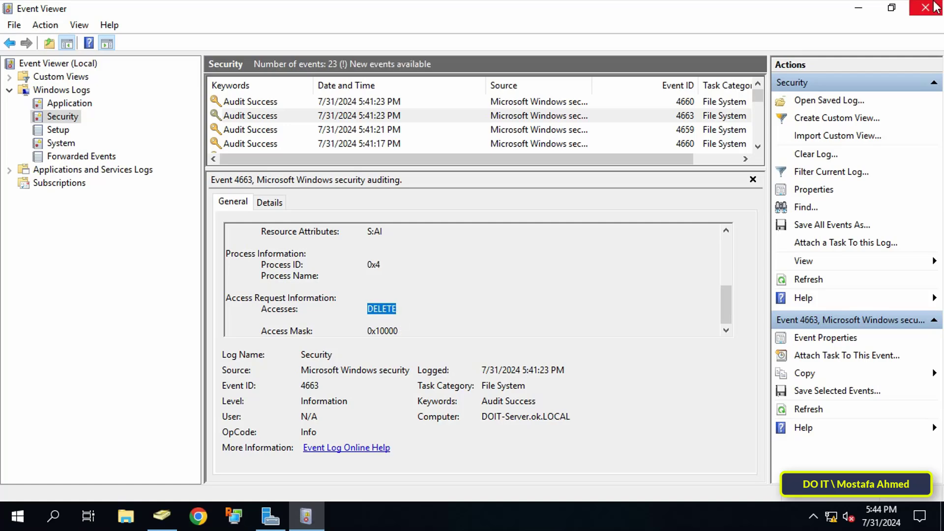
Filter the Security log to Event ID 4663.
right_click(68, 119)
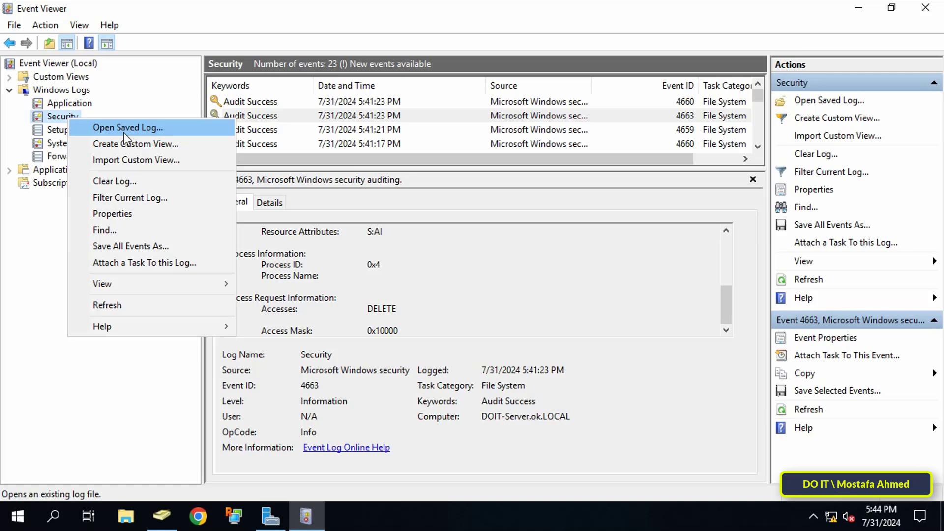
click(120, 199)
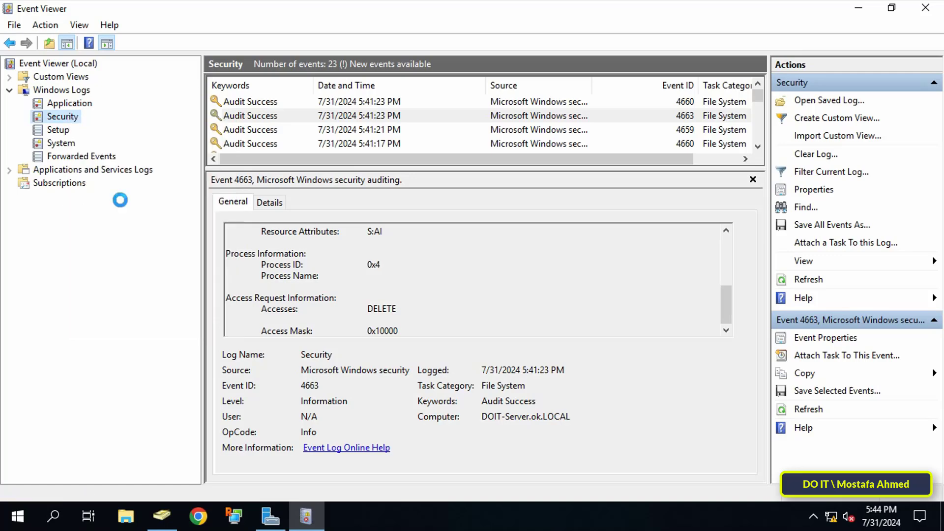
text(4663)
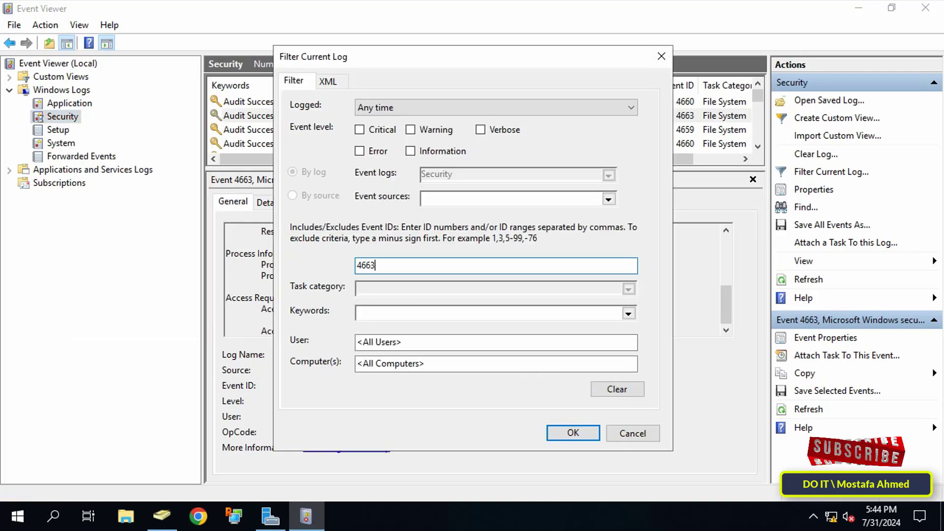
click(572, 433)
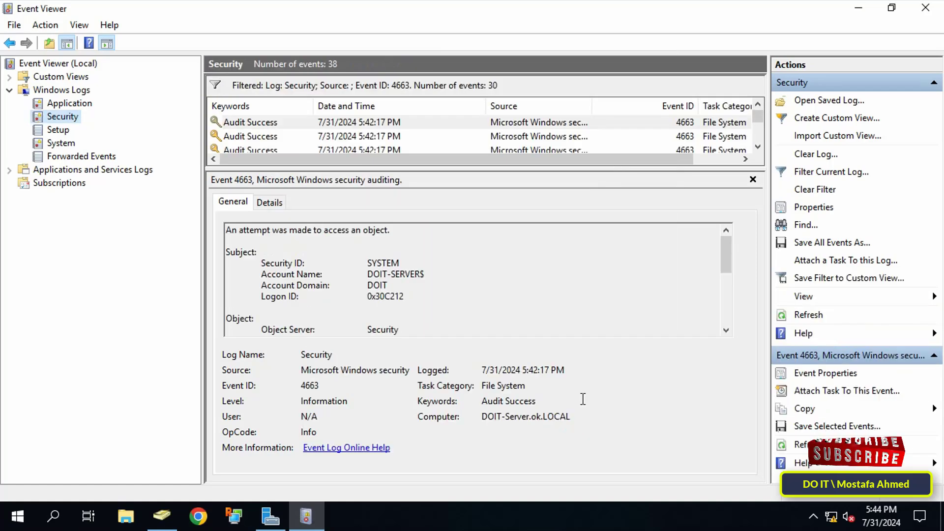
Browse the first filtered 4663 events, highlighting the Work folder in Object Name.
click(652, 122)
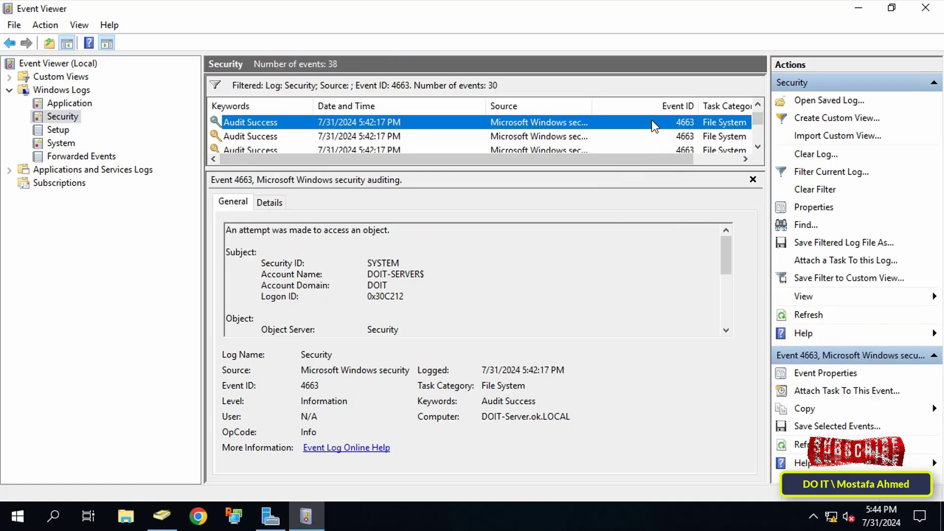
scroll(650, 121, down, 5)
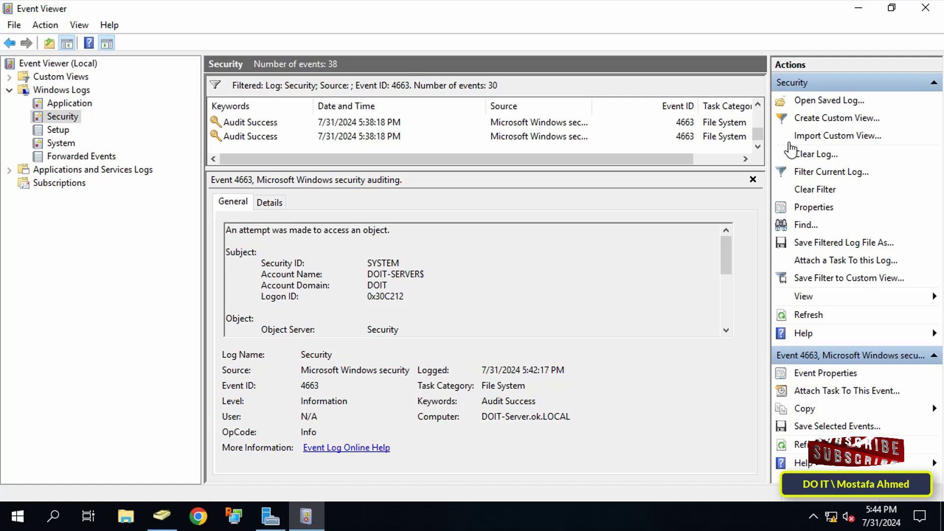
scroll(757, 105, up, 5)
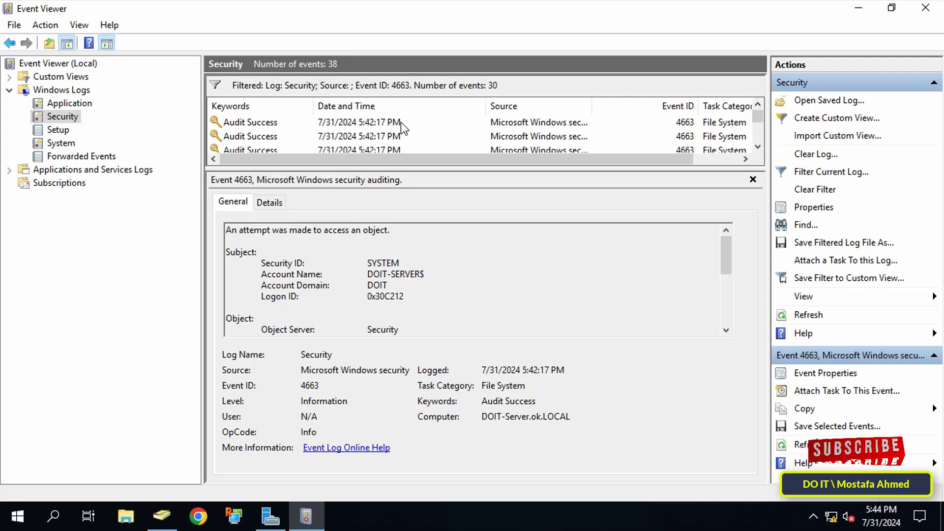
click(401, 122)
scroll(448, 288, down, 1)
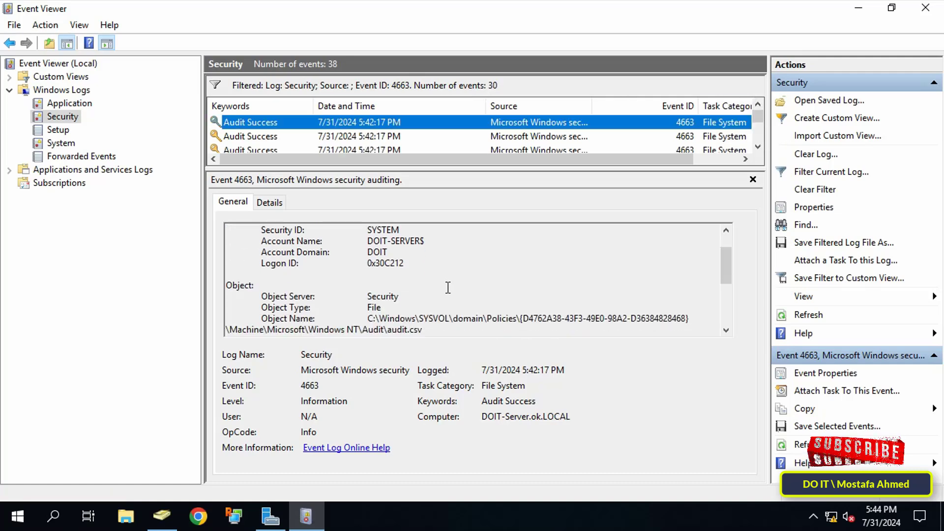
click(403, 138)
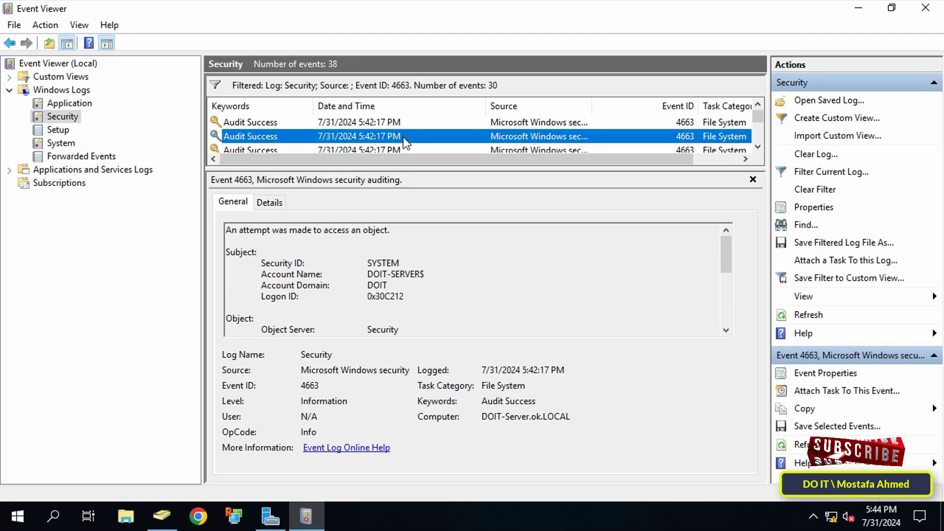
click(401, 145)
scroll(403, 146, down, 5)
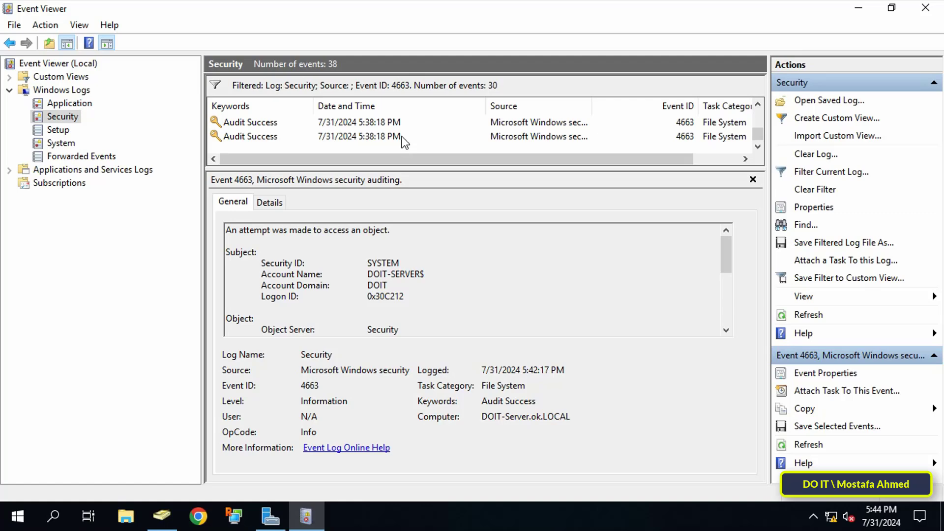
click(400, 134)
scroll(423, 258, down, 4)
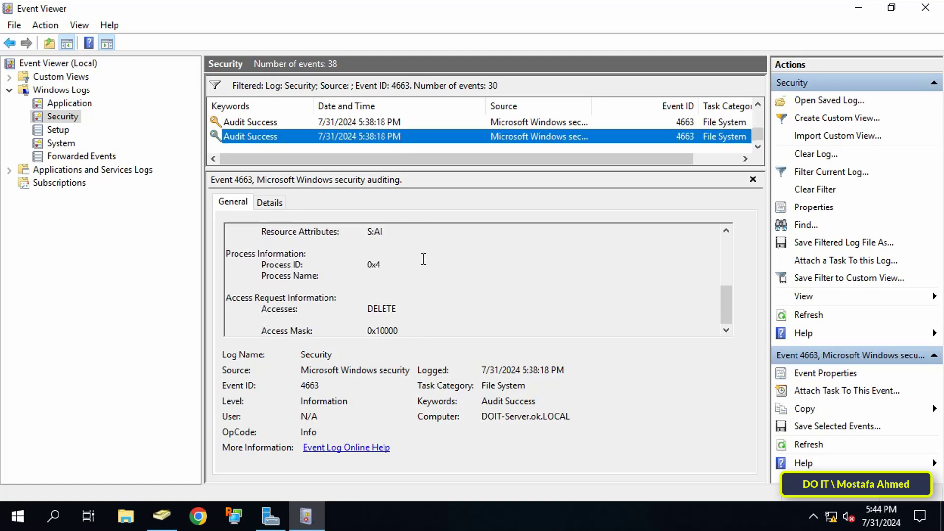
scroll(423, 260, up, 3)
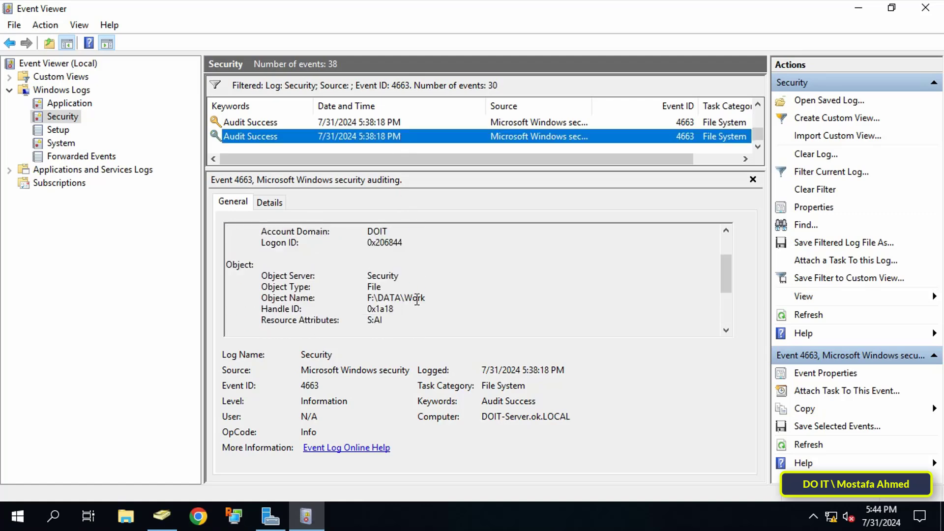
double_click(405, 297)
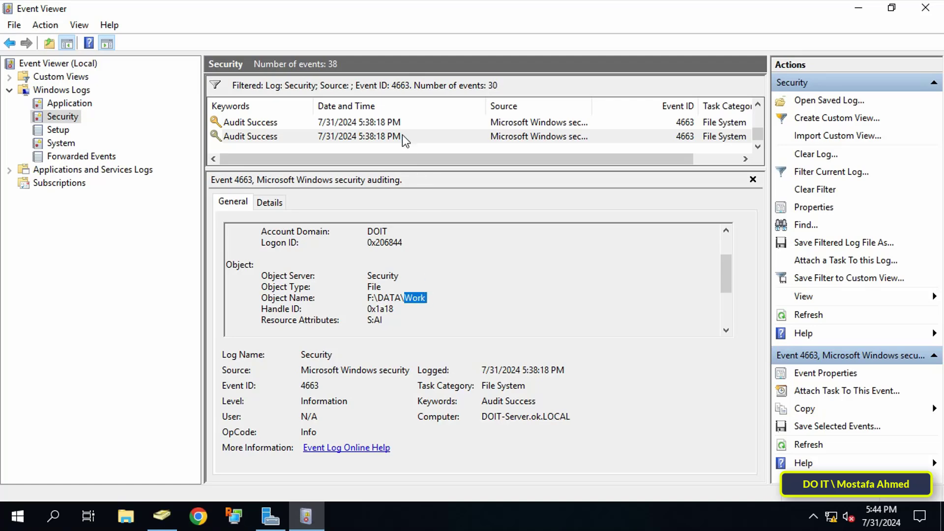
Highlight the Work2 folder and its DELETE access in the next 4663 event.
click(399, 120)
scroll(415, 266, down, 2)
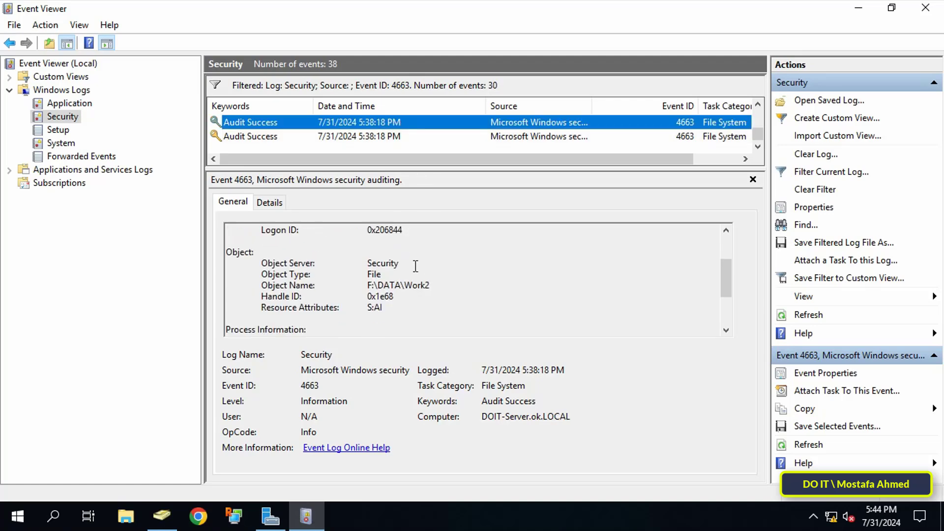
drag(406, 292, 435, 289)
scroll(432, 288, down, 3)
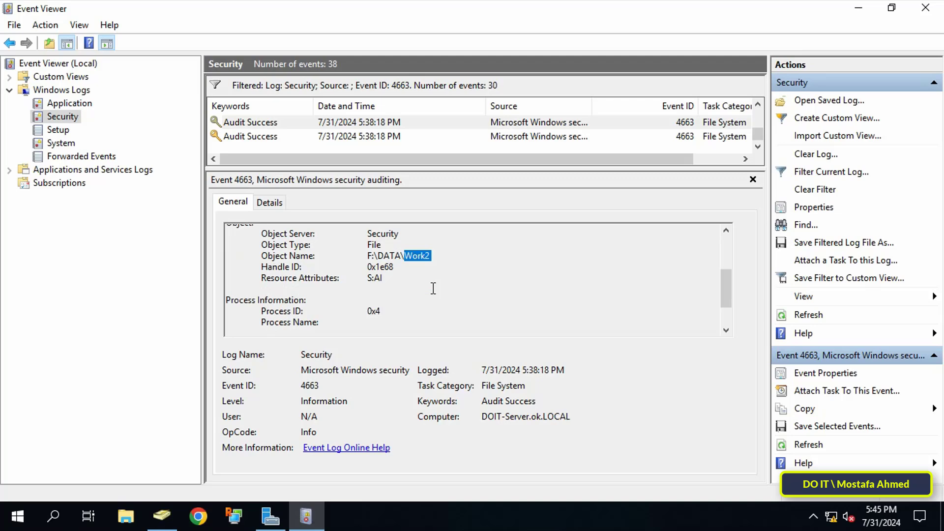
drag(367, 306, 406, 306)
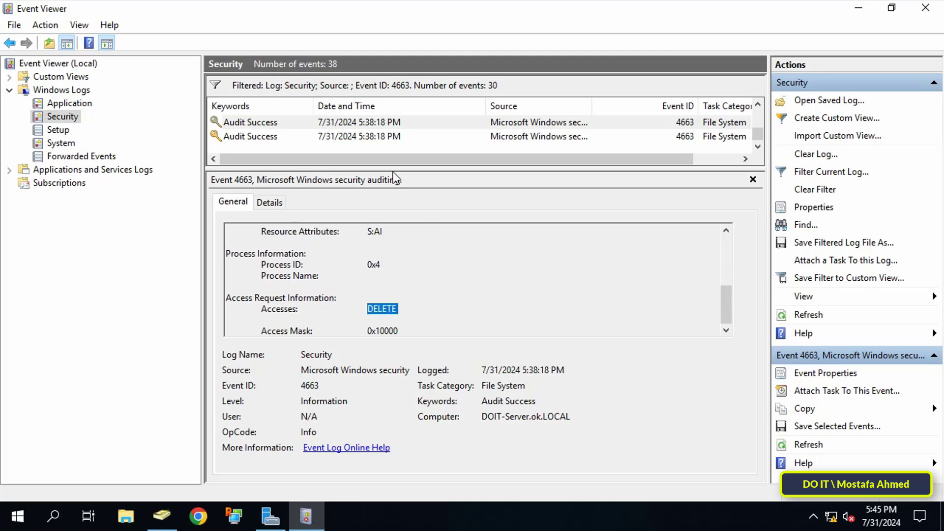
Review the details of the two 5:39:13 PM 4663 deletion events.
click(394, 127)
scroll(399, 140, up, 1)
click(393, 123)
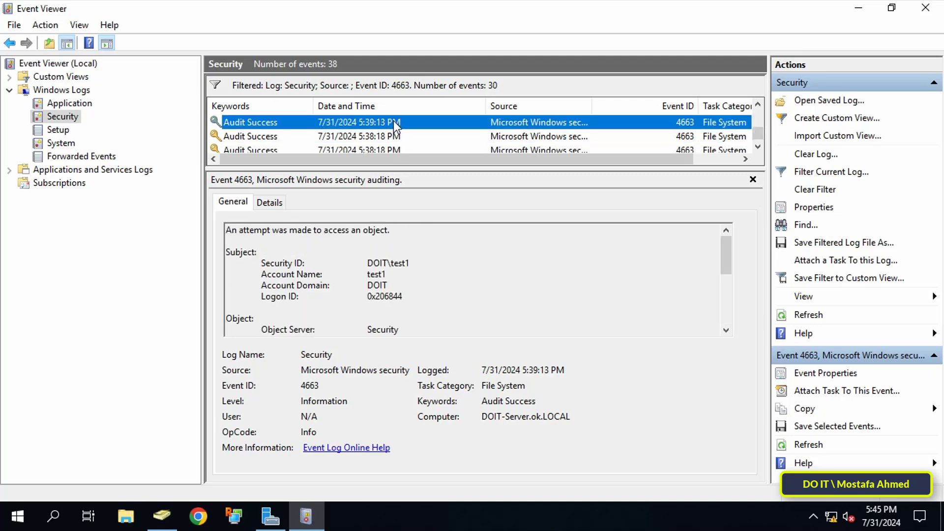
scroll(454, 262, down, 2)
scroll(427, 288, down, 3)
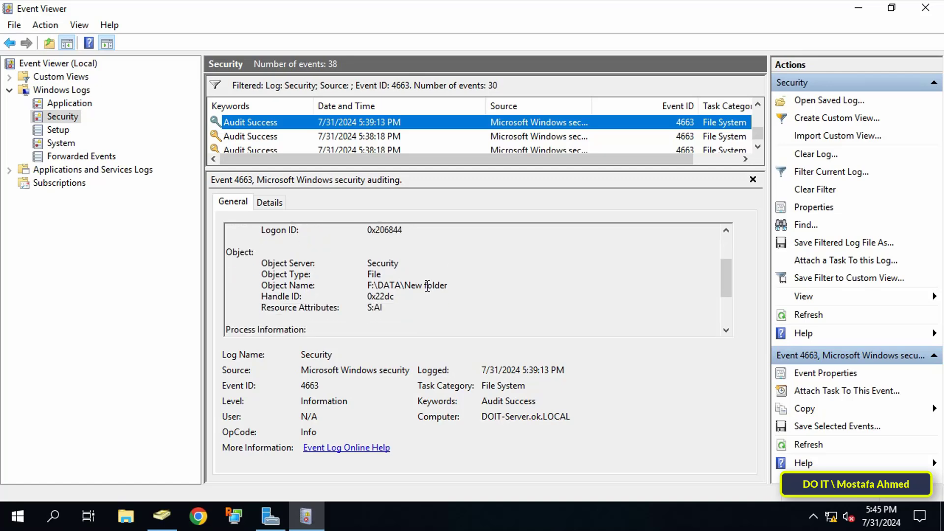
scroll(403, 141, up, 1)
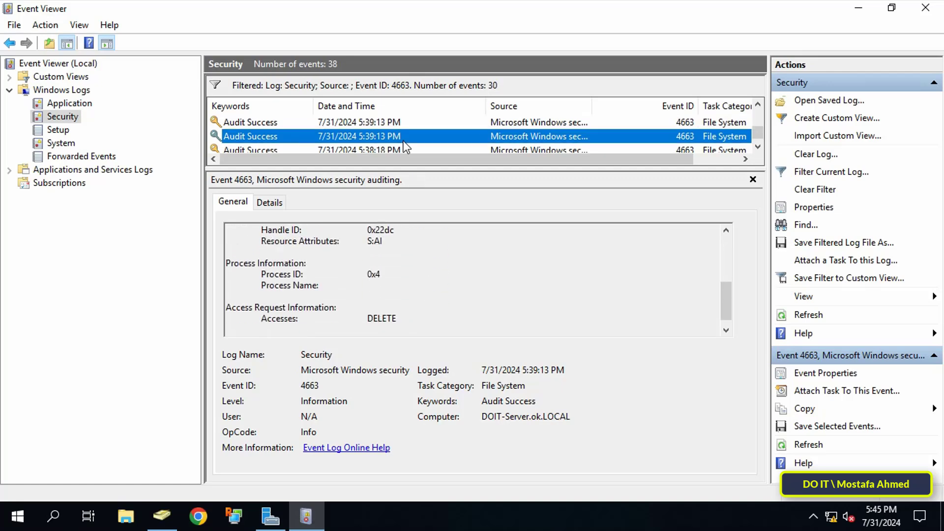
click(399, 123)
scroll(462, 270, down, 1)
scroll(462, 270, down, 2)
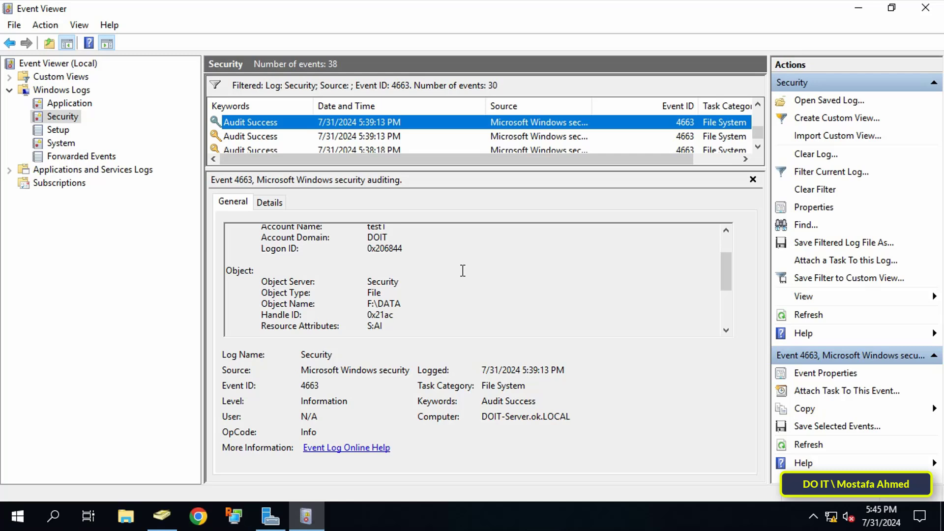
scroll(402, 271, up, 1)
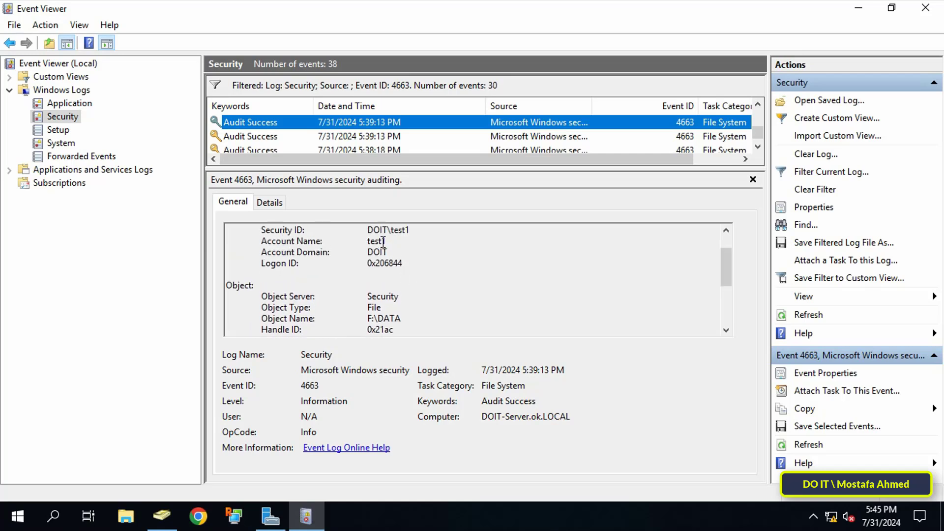